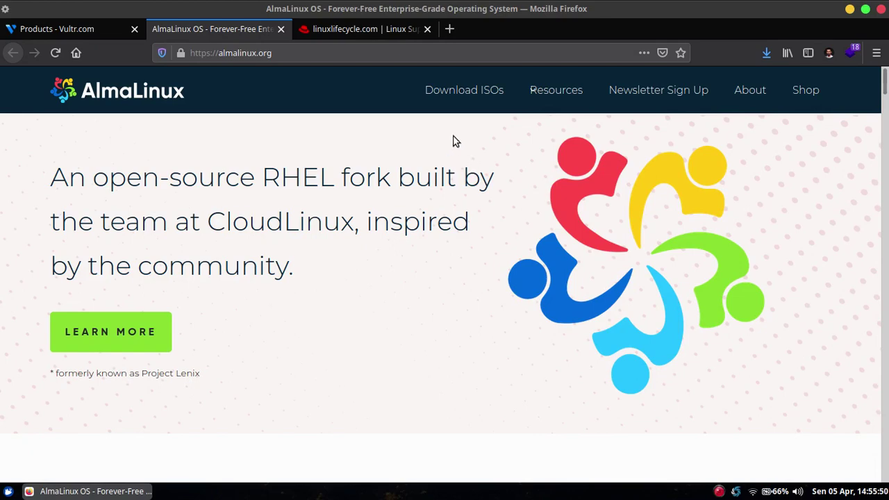
Open the AlmaLinux 8 x86_64 ISO download listing and zoom the page to 140%.
left_click(464, 92)
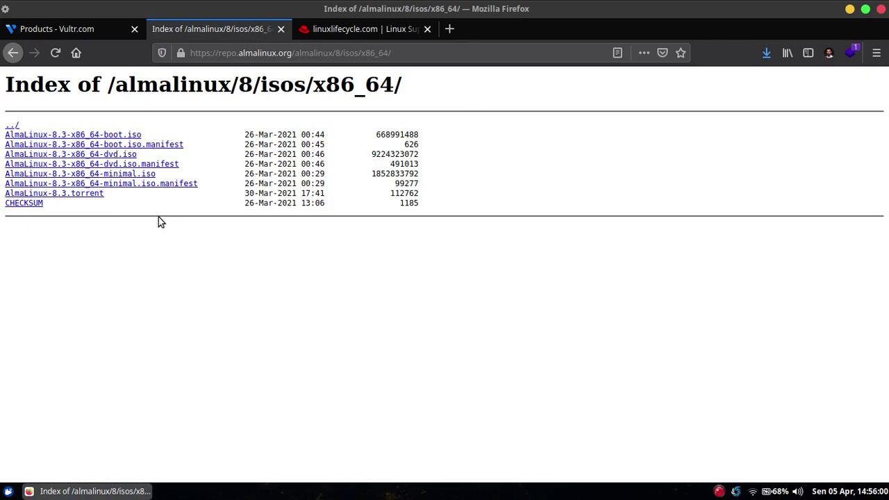
key("ctrl+plus")
key("ctrl+plus")
key("ctrl+plus")
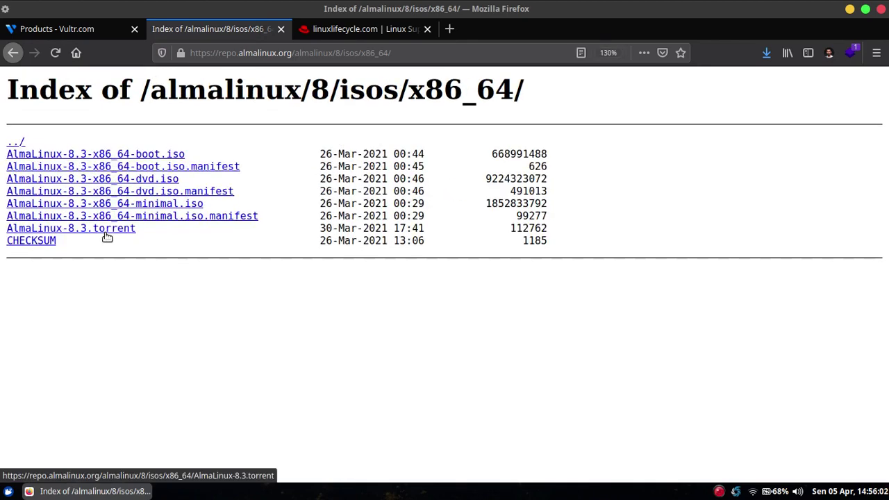
key("ctrl+plus")
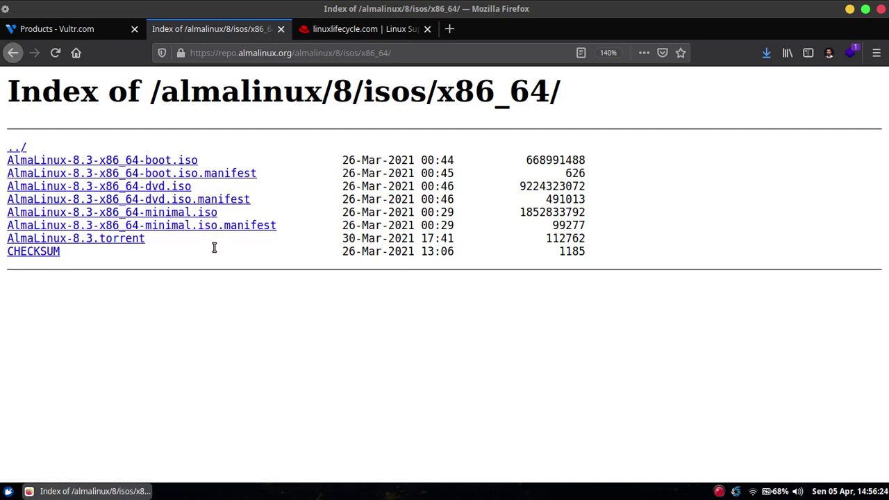
Copy the AlmaLinux-8.3-x86_64-minimal.iso download link for Vultr's Add ISO form.
left_click(88, 29)
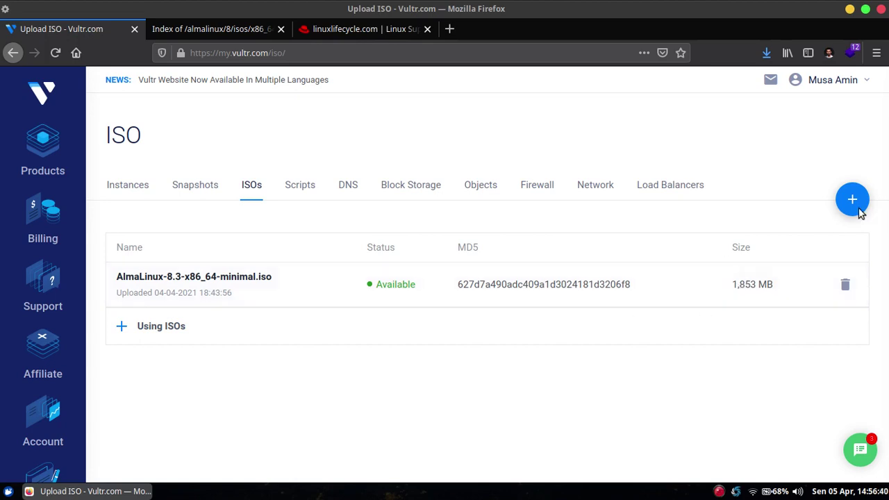
mouse_move(854, 209)
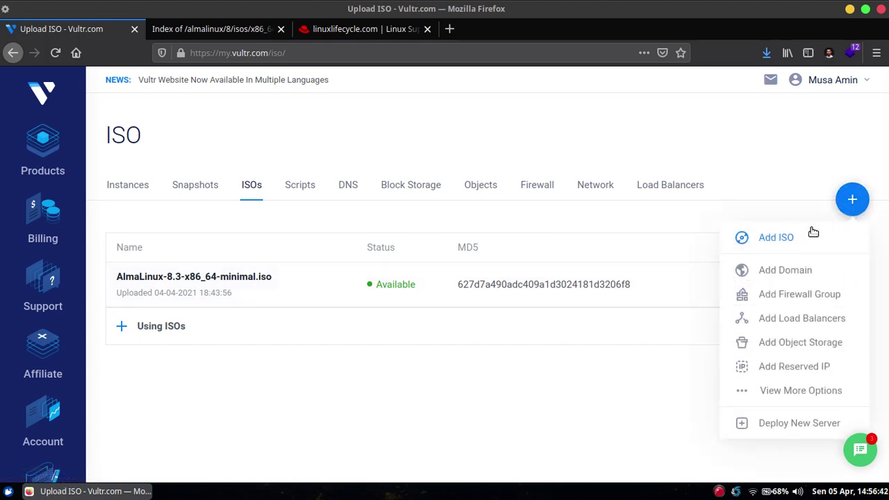
left_click(779, 238)
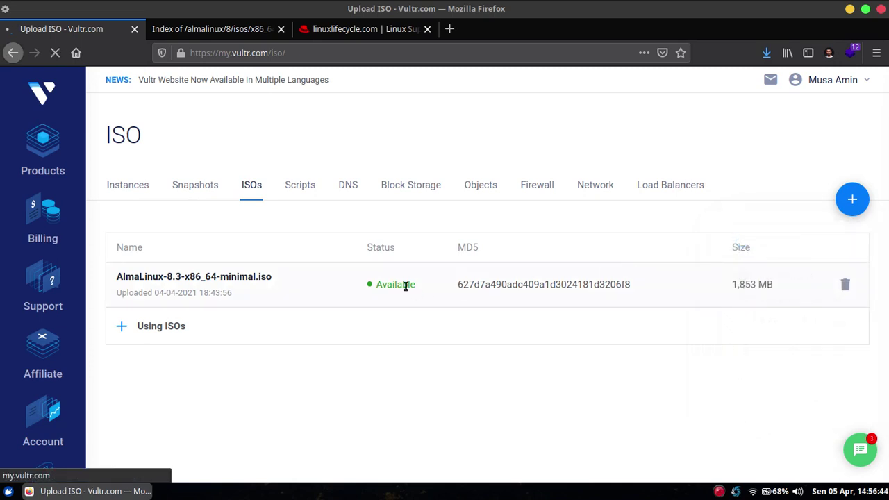
left_click(311, 260)
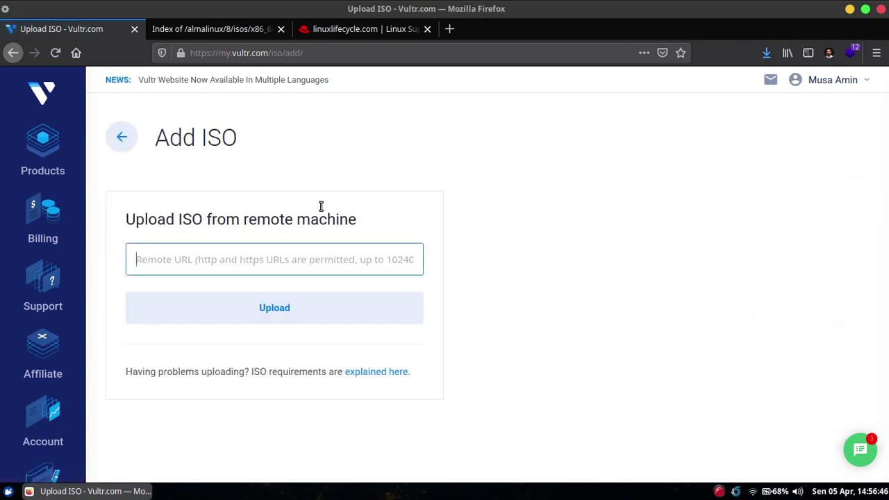
left_click(232, 28)
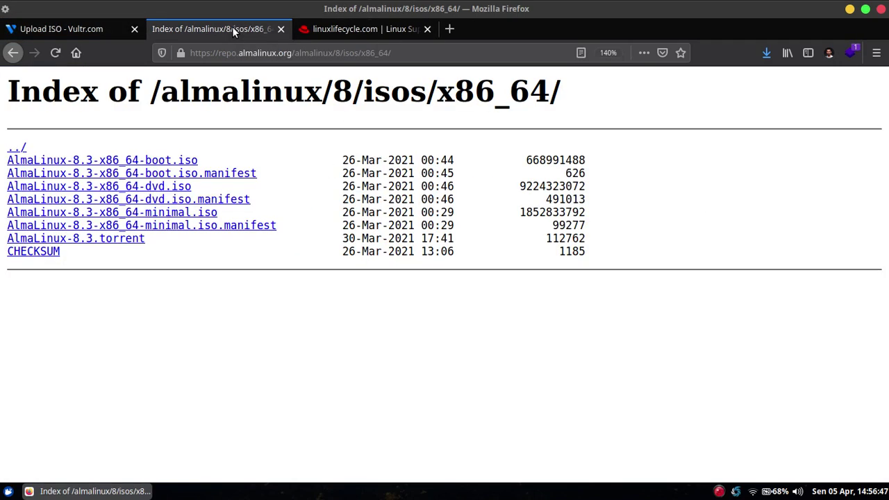
right_click(156, 212)
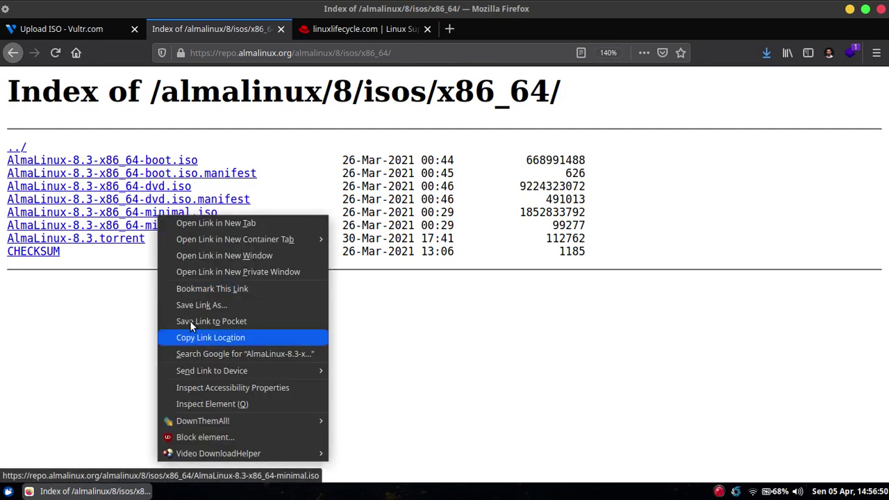
left_click(191, 336)
Return to Vultr's ISO list, which shows the minimal ISO as Available.
left_click(93, 30)
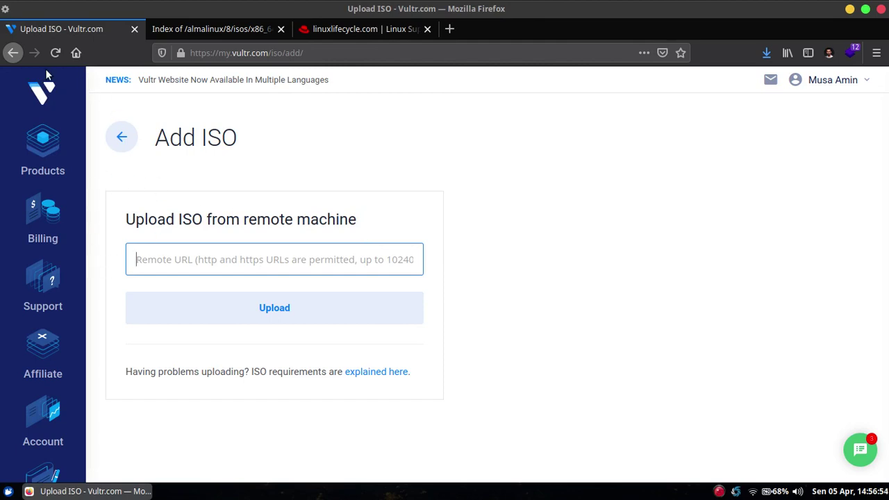
left_click(119, 141)
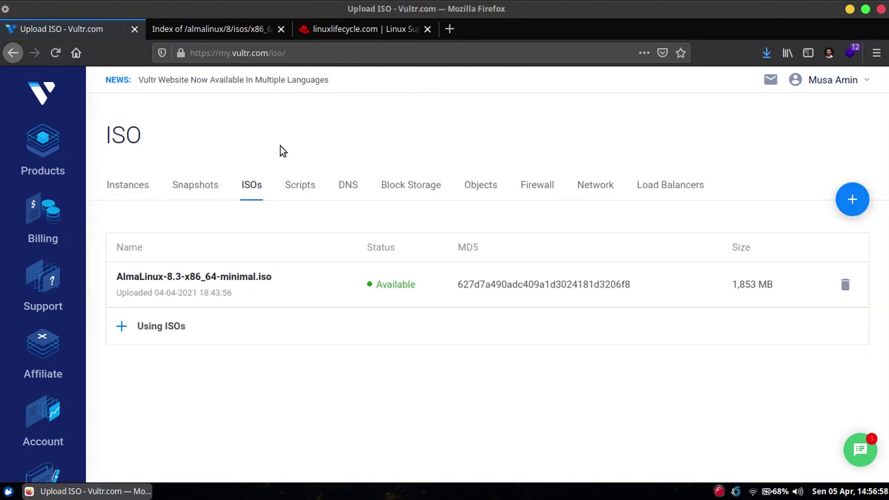
left_click(842, 201)
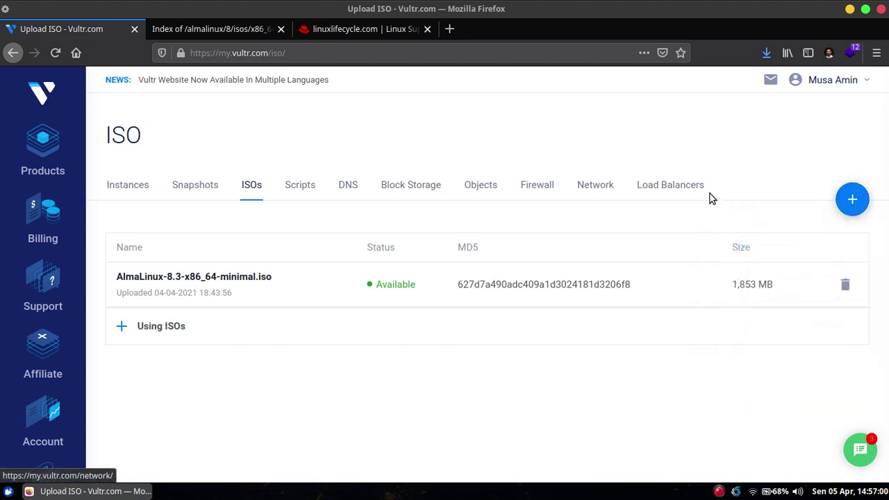
Start a new server deployment and close the linuxlifecycle and AlmaLinux listing tabs.
mouse_move(852, 200)
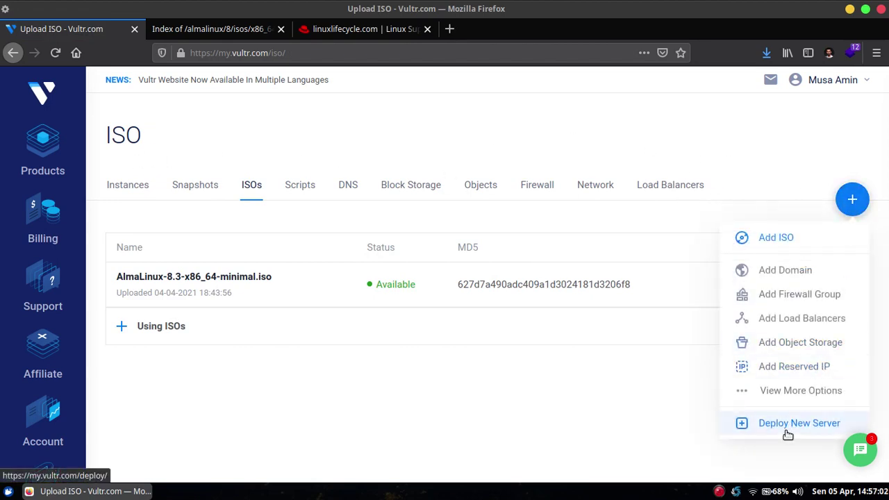
left_click(788, 430)
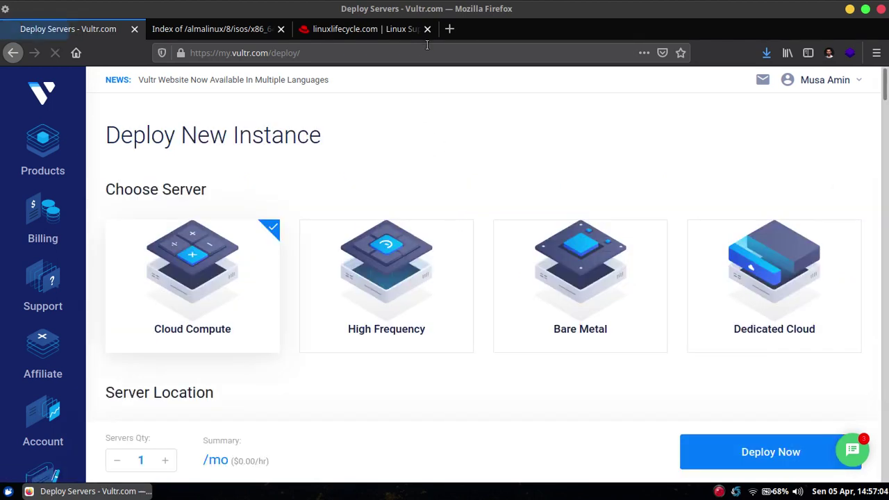
left_click(426, 30)
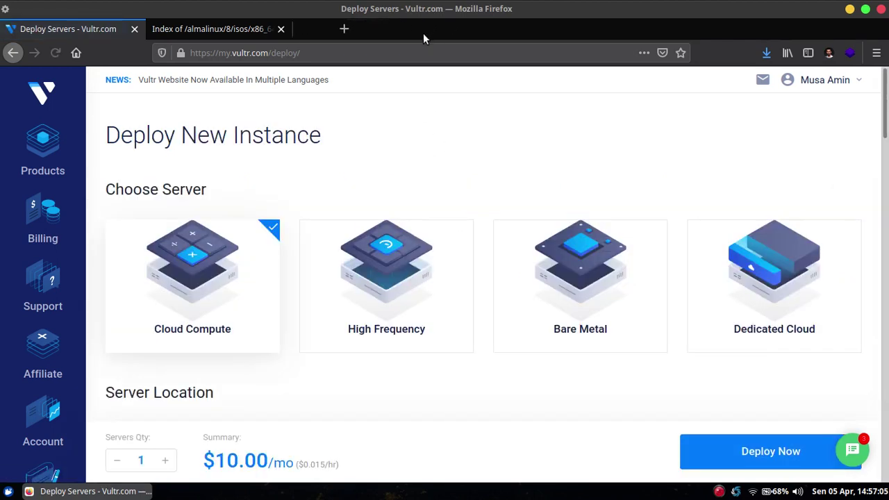
left_click(281, 29)
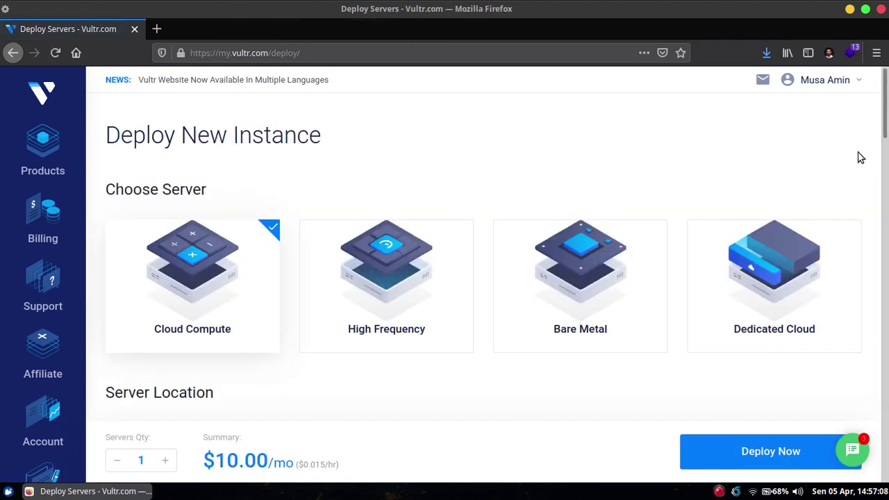
Choose a High Frequency server located in Singapore.
left_click_drag(886, 119, 887, 146)
scroll(489, 216, "up", 3)
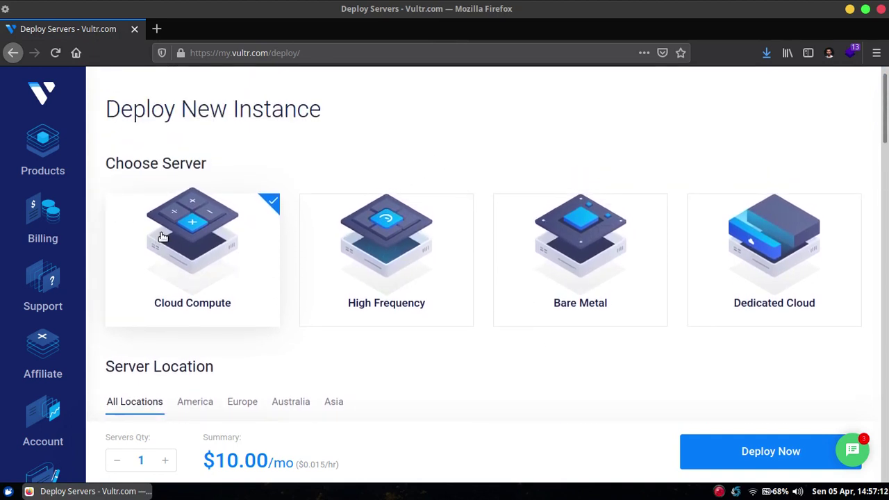
scroll(229, 250, "down", 1)
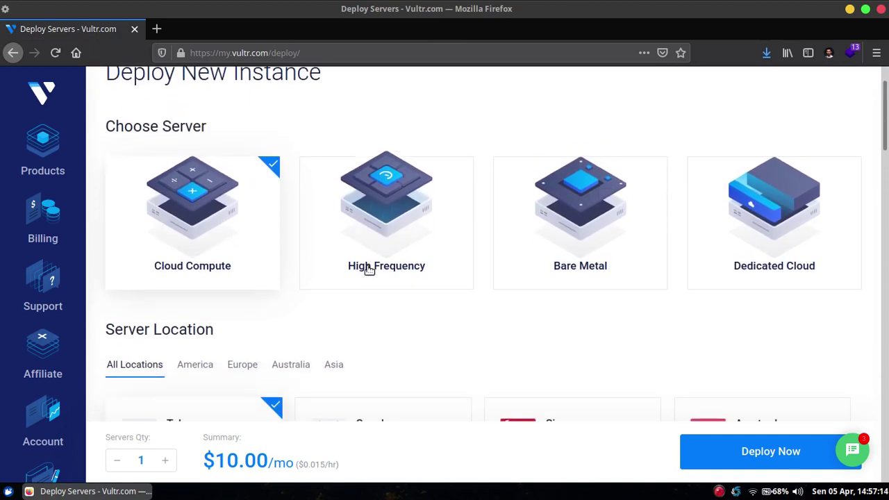
left_click(389, 216)
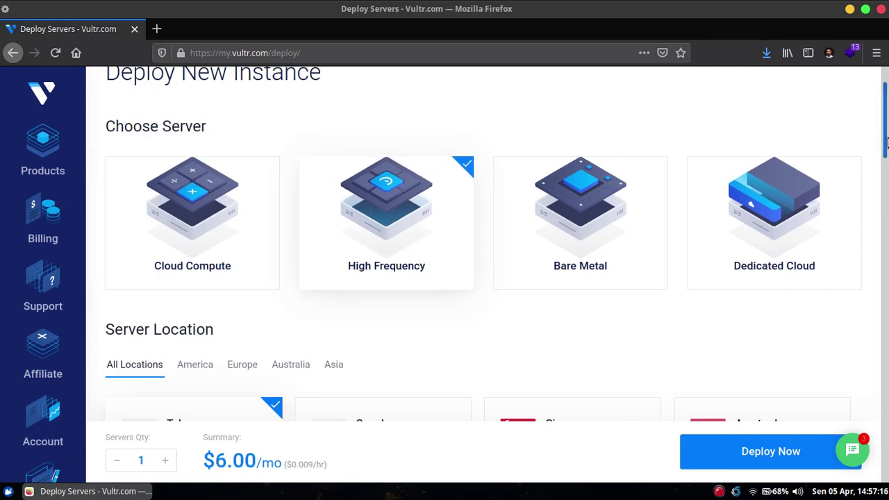
left_click_drag(887, 139, 886, 179)
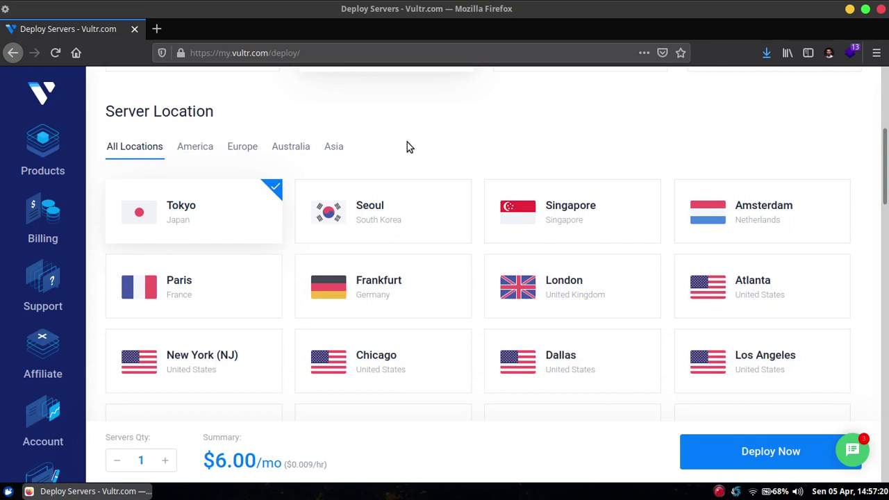
left_click(536, 204)
Set the server to boot from the uploaded AlmaLinux ISO.
scroll(887, 194, "down", 1)
left_click_drag(886, 194, 886, 282)
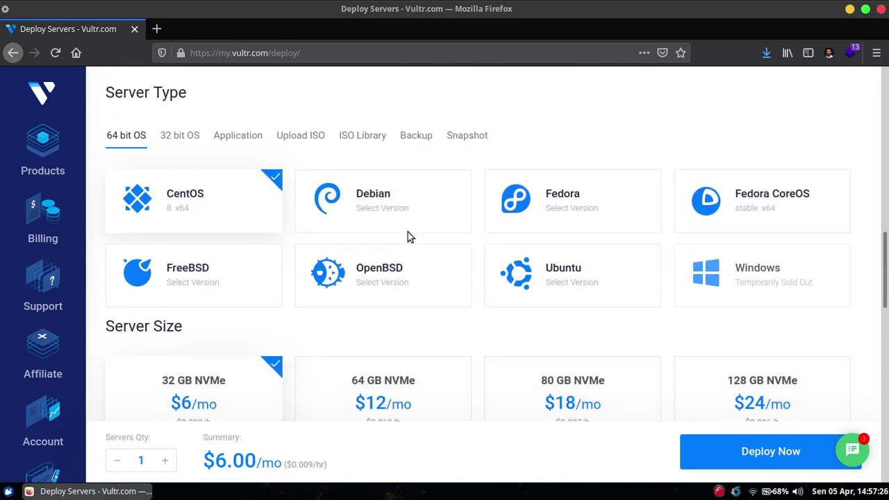
left_click(311, 141)
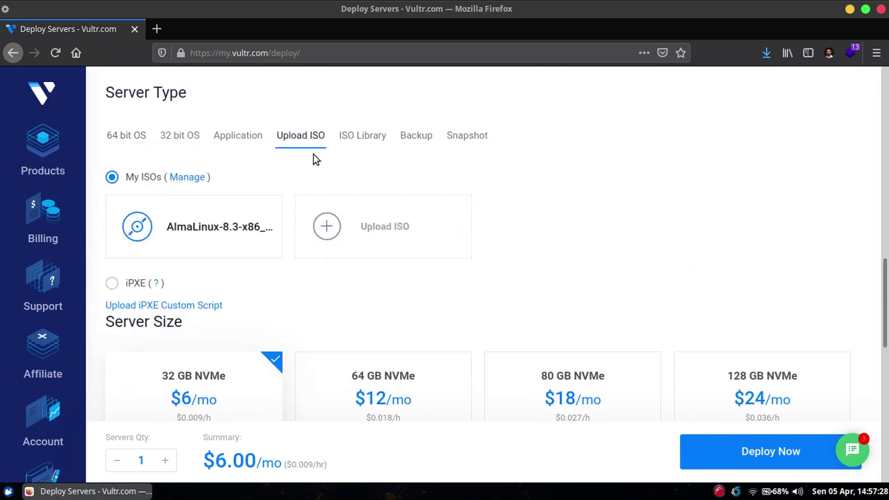
left_click(194, 218)
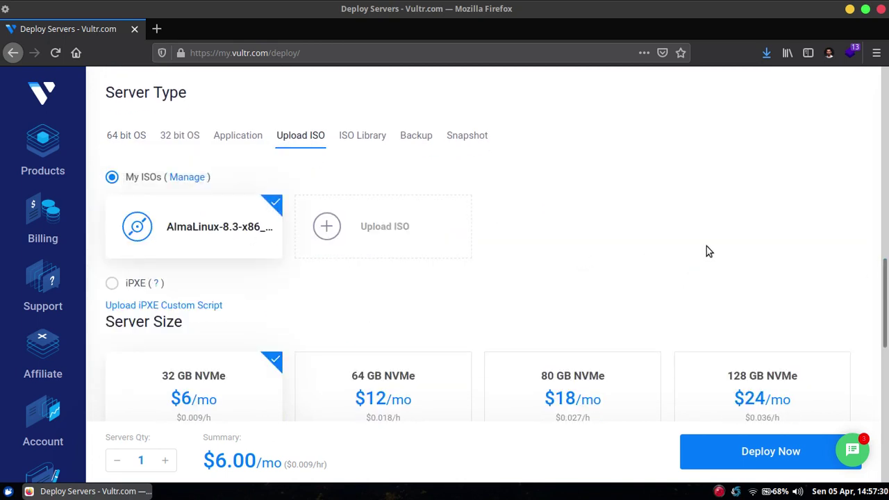
Set the server hostname and label to almalinux.
left_click_drag(887, 295, 888, 361)
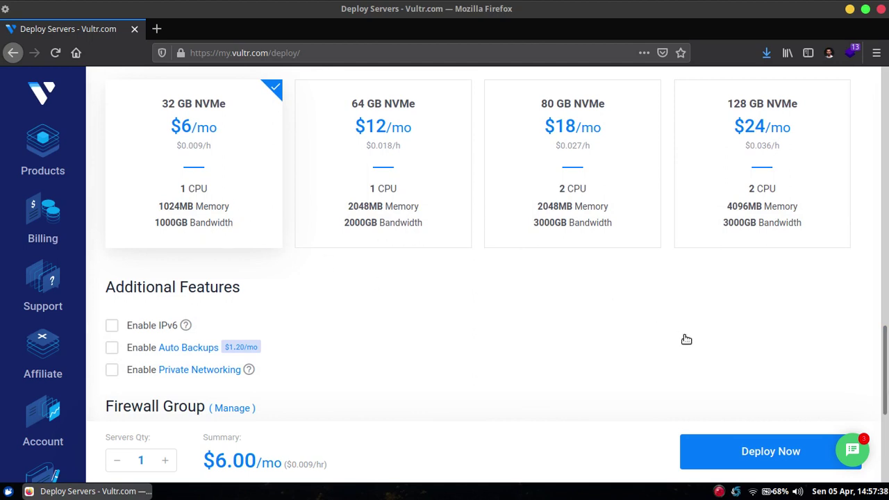
scroll(886, 354, "down", 5)
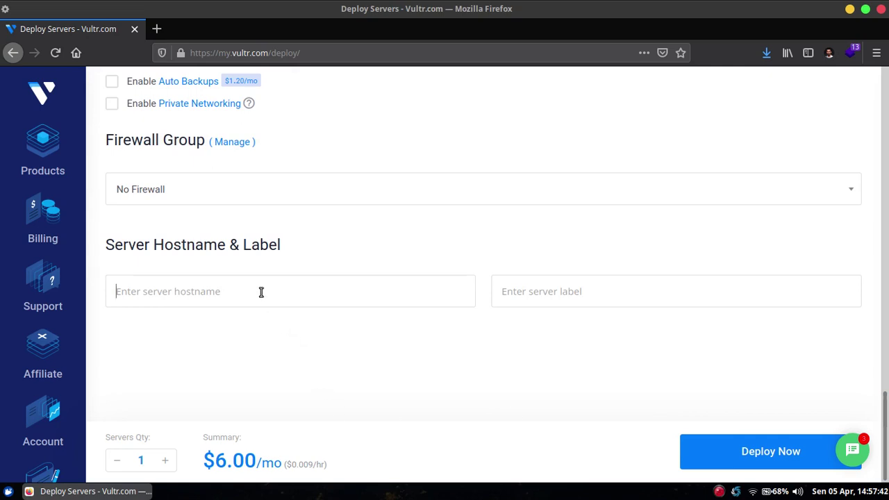
left_click(261, 292)
type("alma")
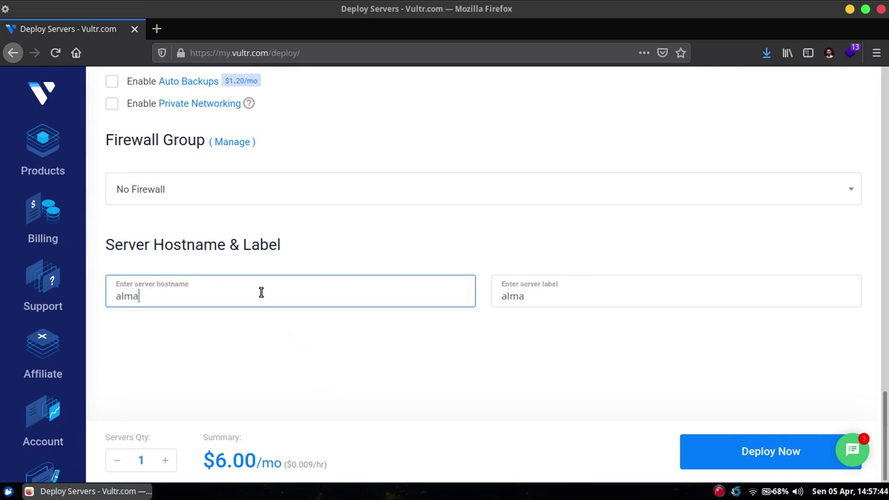
type("linux")
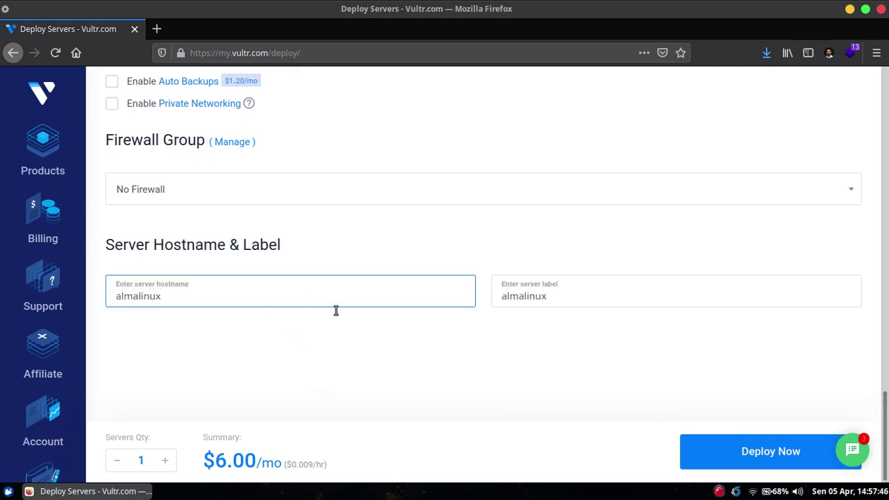
left_click(421, 381)
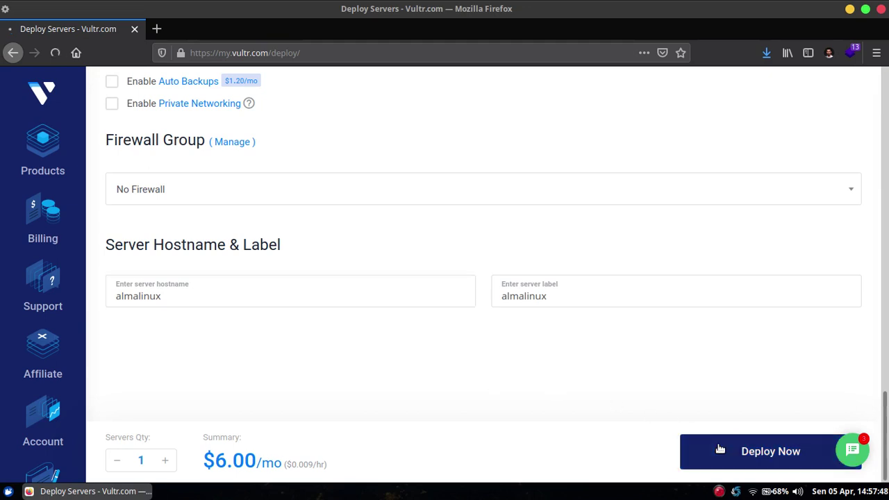
Deploy the almalinux server and open its management page.
left_click(721, 450)
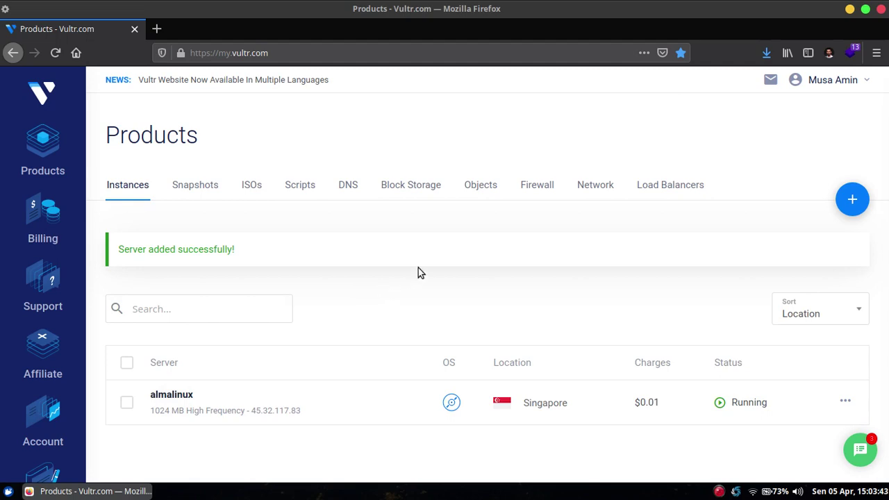
left_click(181, 395)
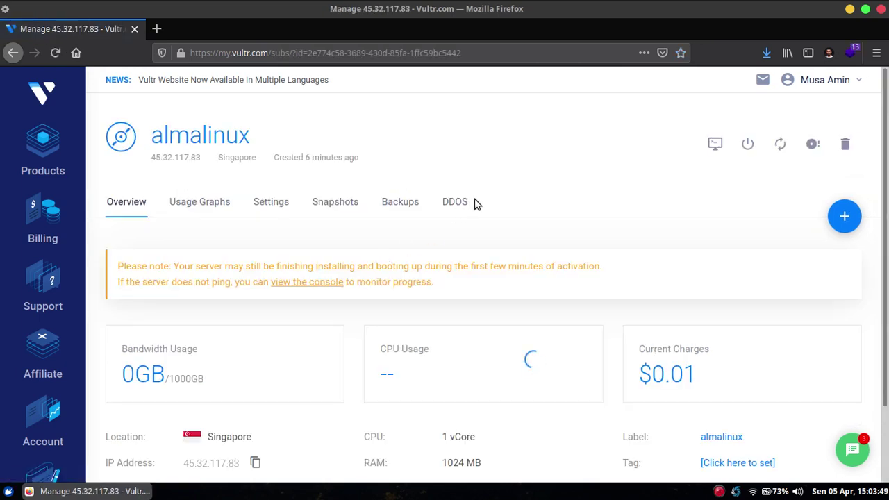
scroll(493, 196, "down", 2)
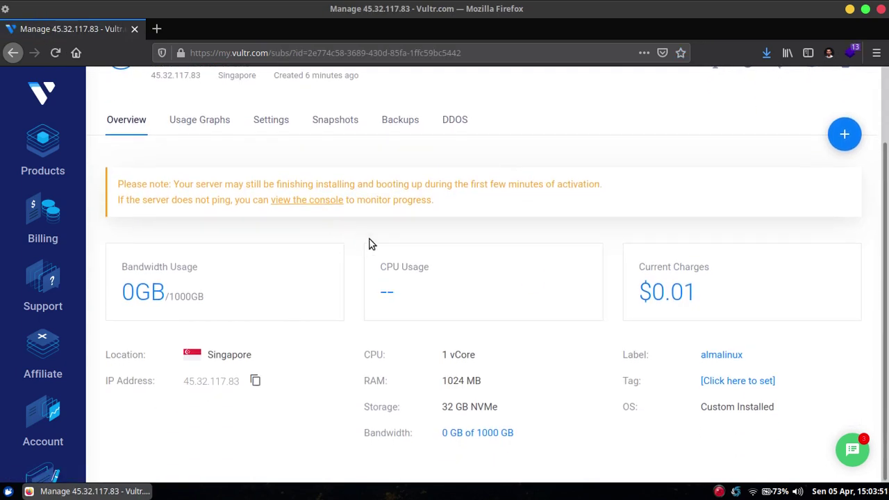
scroll(651, 234, "up", 2)
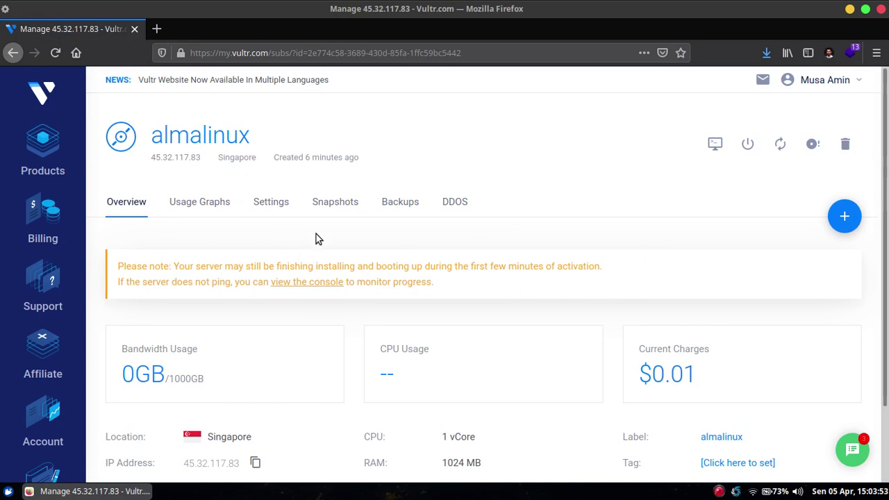
Launch the server's noVNC console showing the AlmaLinux 8 boot menu.
left_click(715, 144)
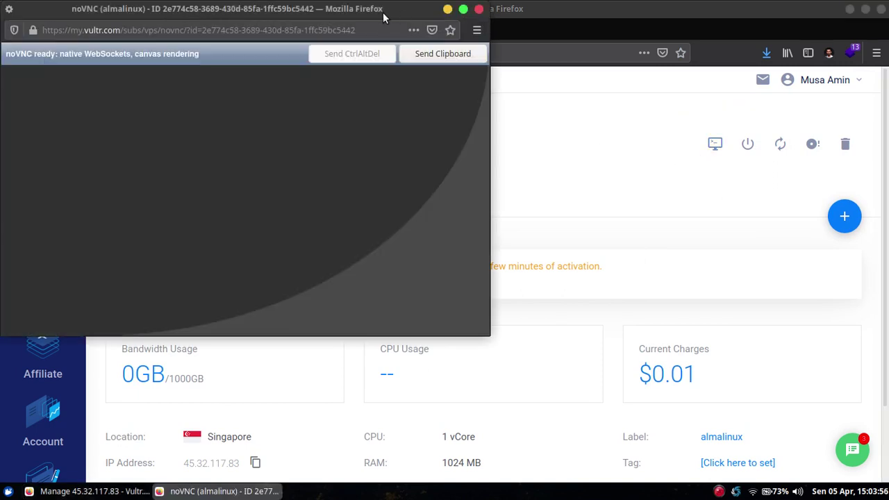
left_click_drag(394, 12, 573, 75)
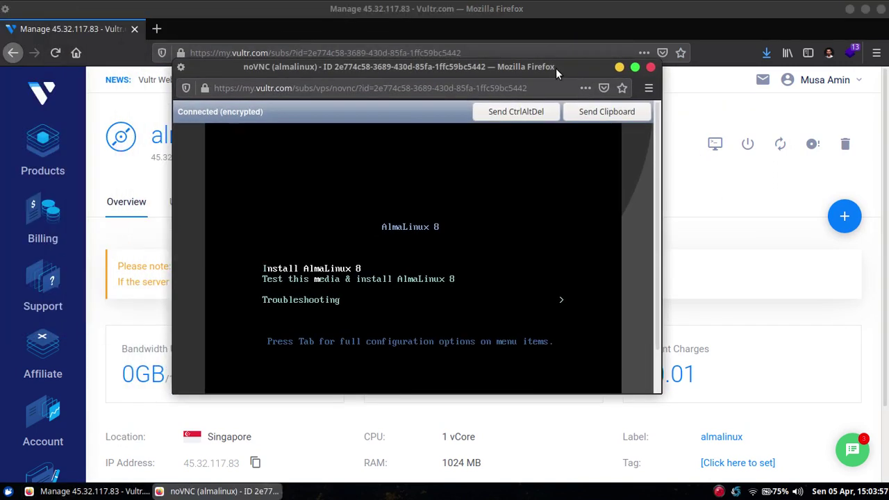
left_click(688, 183)
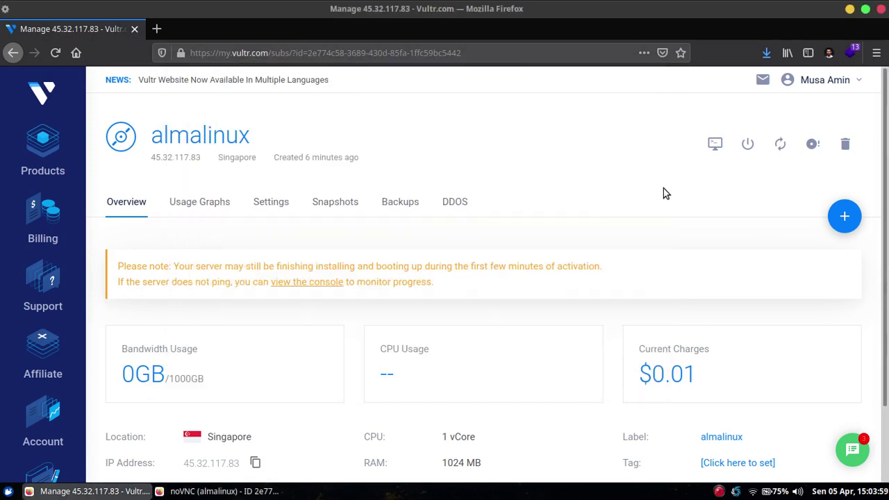
View the server's Custom ISO settings with AlmaLinux-8.3-x86_64-minimal.iso attached.
left_click(271, 203)
scroll(250, 244, "down", 5)
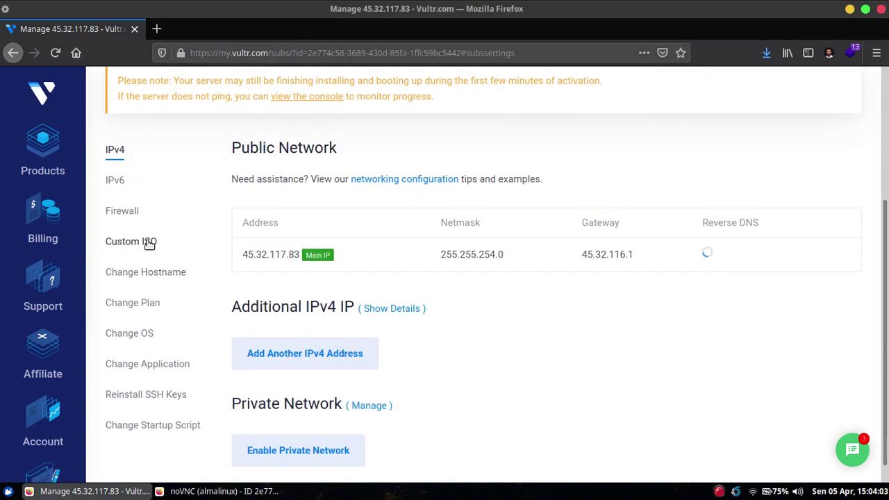
left_click(148, 243)
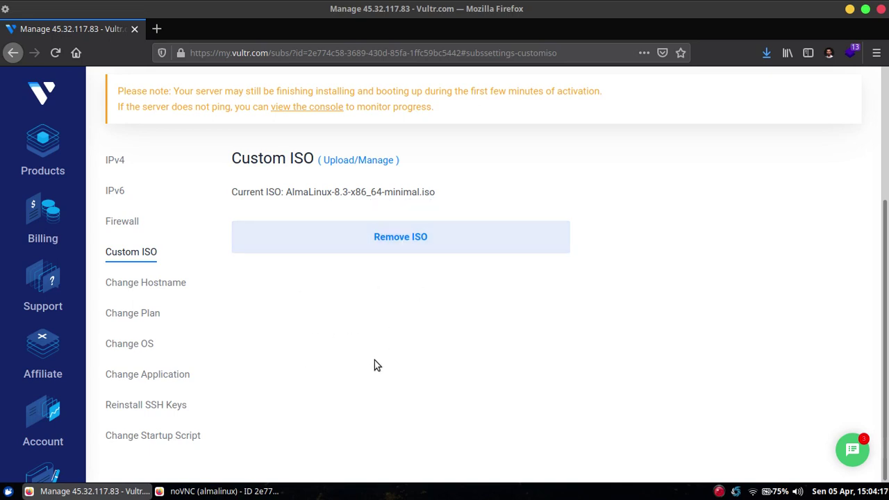
Maximize the noVNC console and choose Install AlmaLinux 8 from the boot menu.
left_click(266, 490)
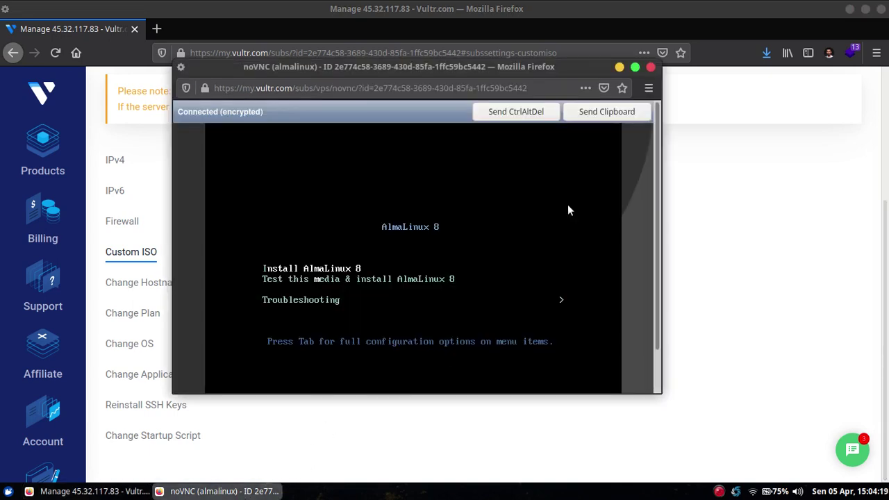
left_click(635, 67)
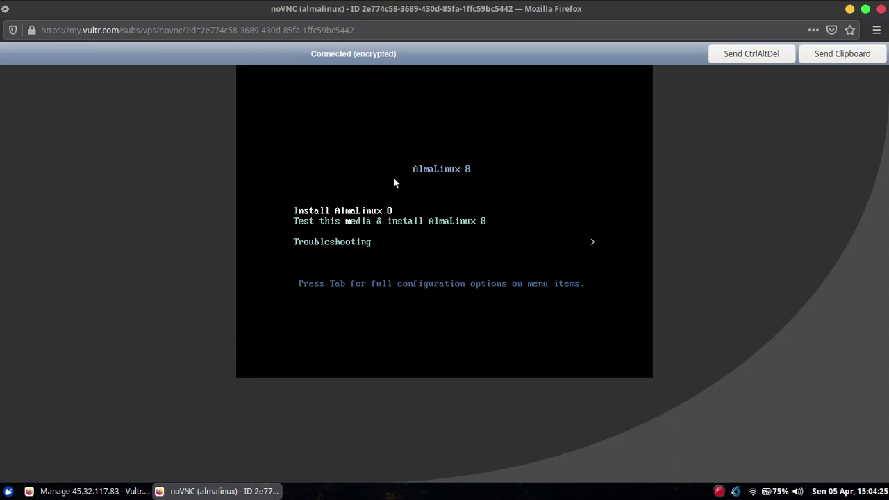
key("Return")
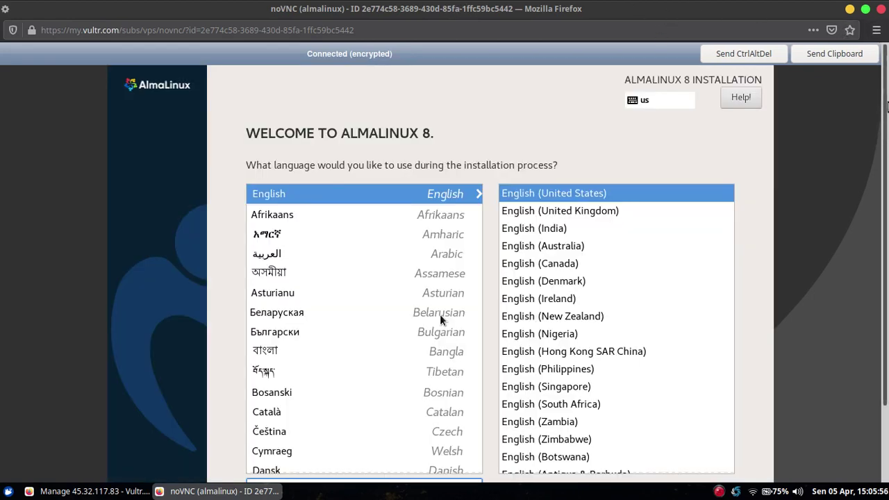
Continue the installer with English (United States) as the installation language.
scroll(885, 220, "down", 2)
scroll(885, 221, "up", 2)
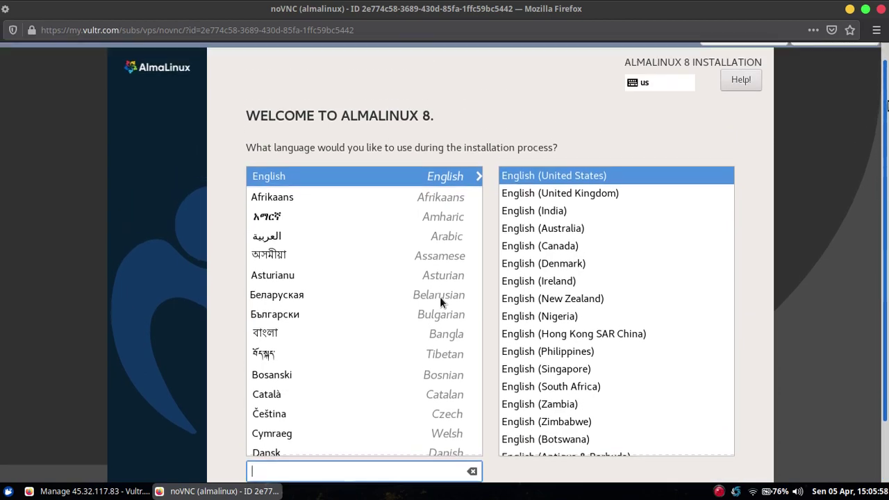
scroll(870, 227, "down", 2)
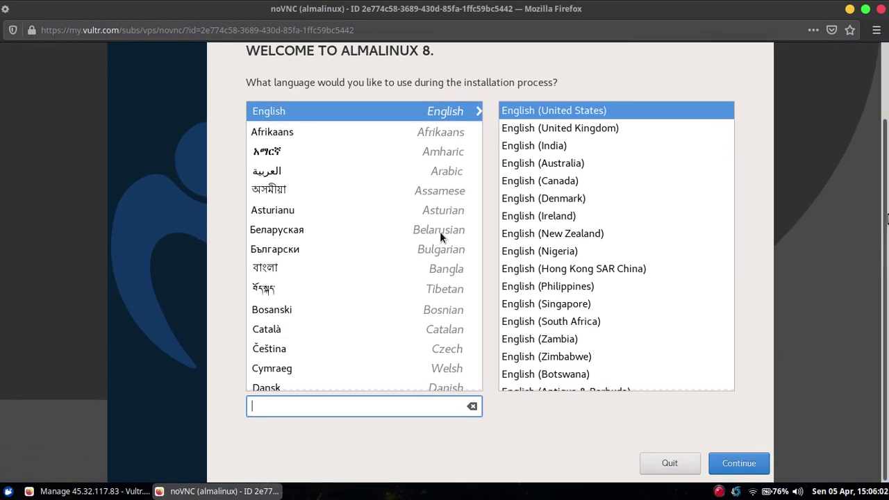
scroll(888, 213, "up", 1)
scroll(887, 213, "down", 1)
left_click(741, 465)
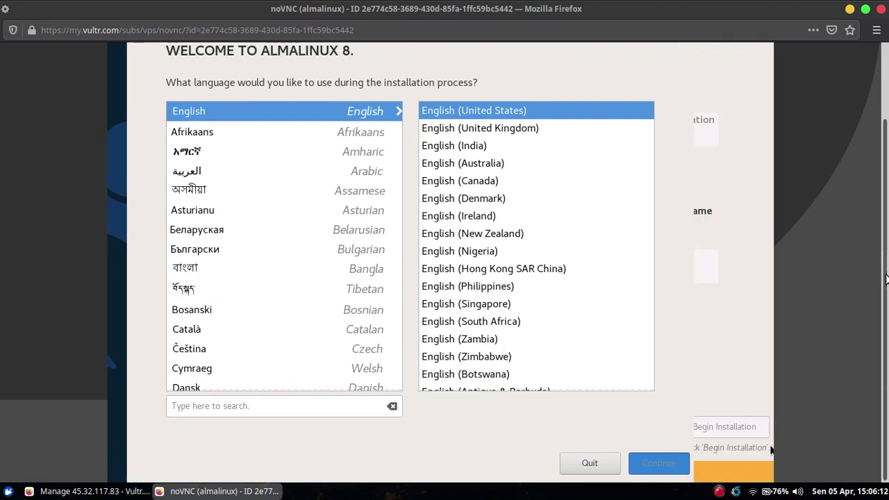
left_click_drag(886, 271, 887, 326)
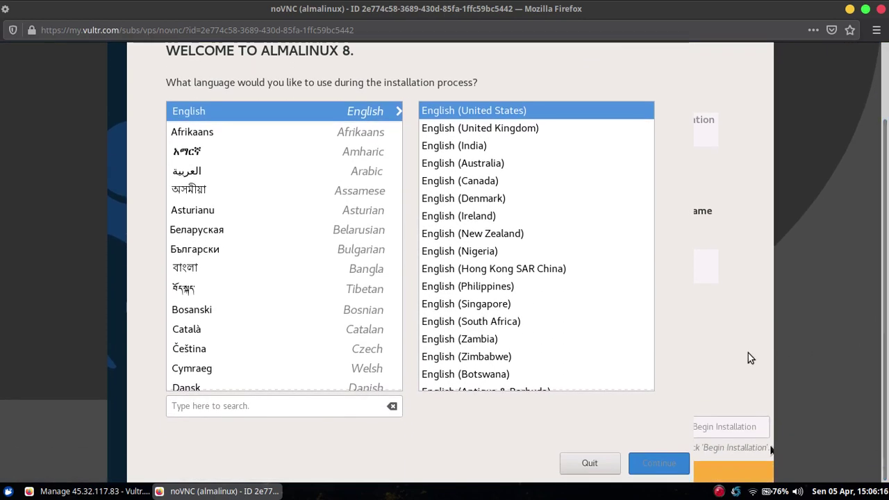
Check the 32 GiB vda disk as destination, keeping Automatic storage configuration.
scroll(760, 369, "up", 2)
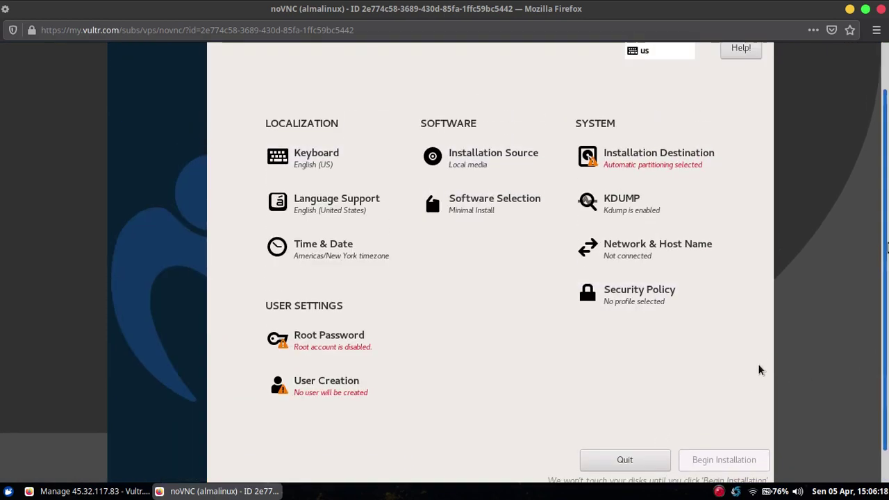
scroll(760, 419, "down", 2)
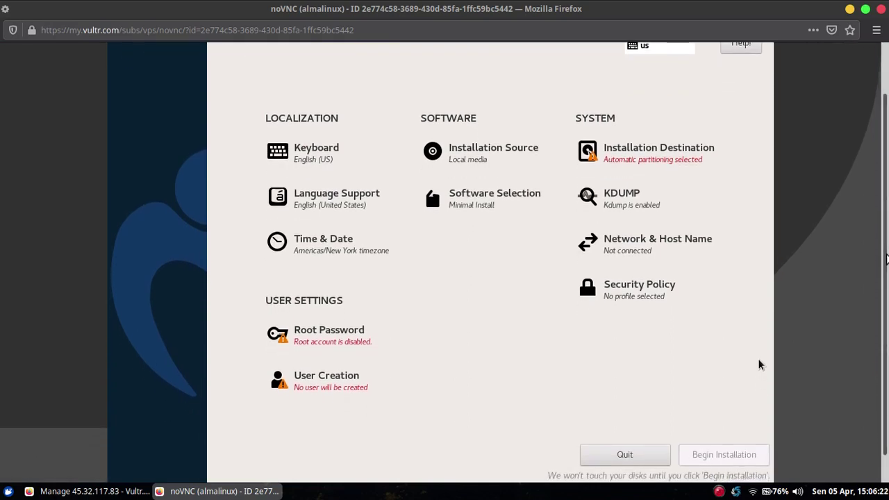
left_click(647, 161)
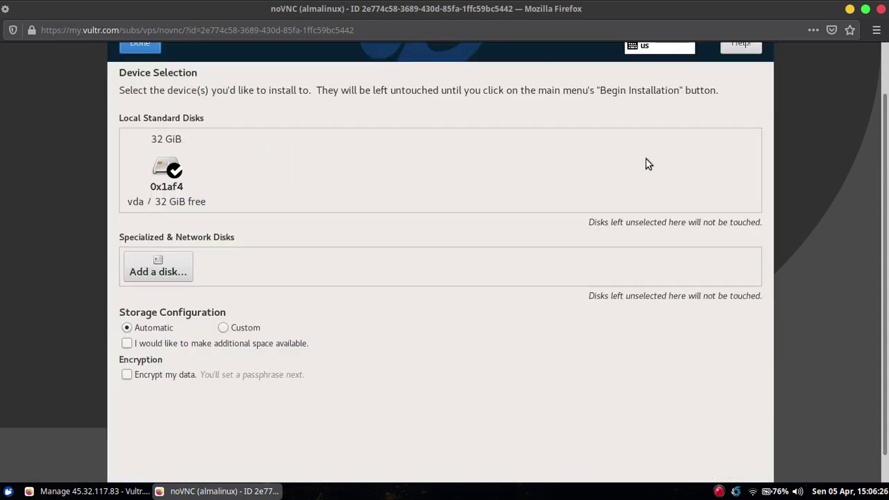
left_click(165, 179)
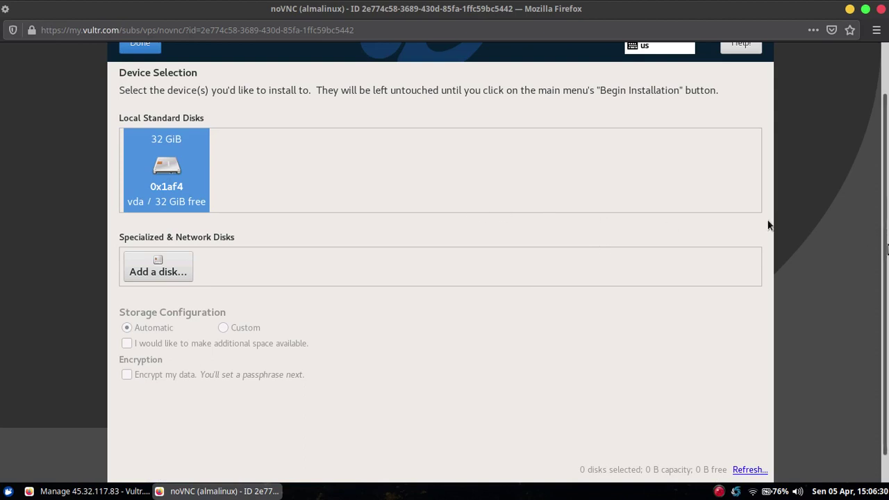
scroll(887, 137, "down", 1)
scroll(887, 137, "up", 2)
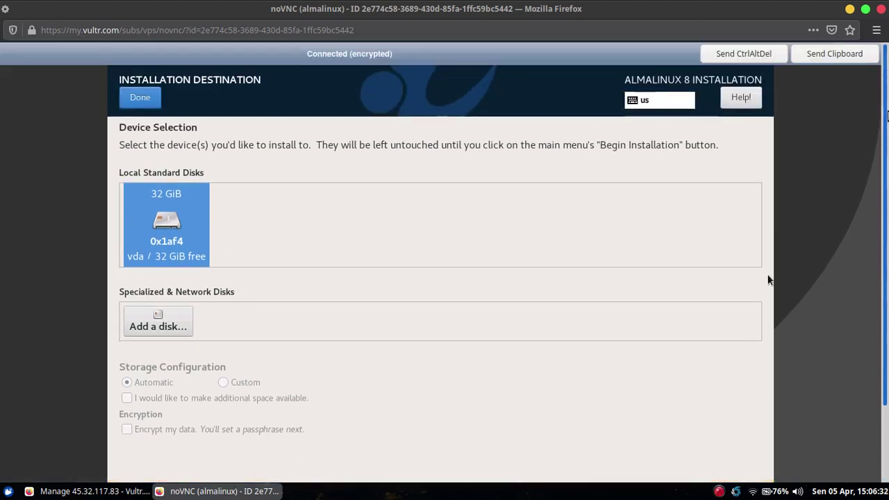
left_click(169, 229)
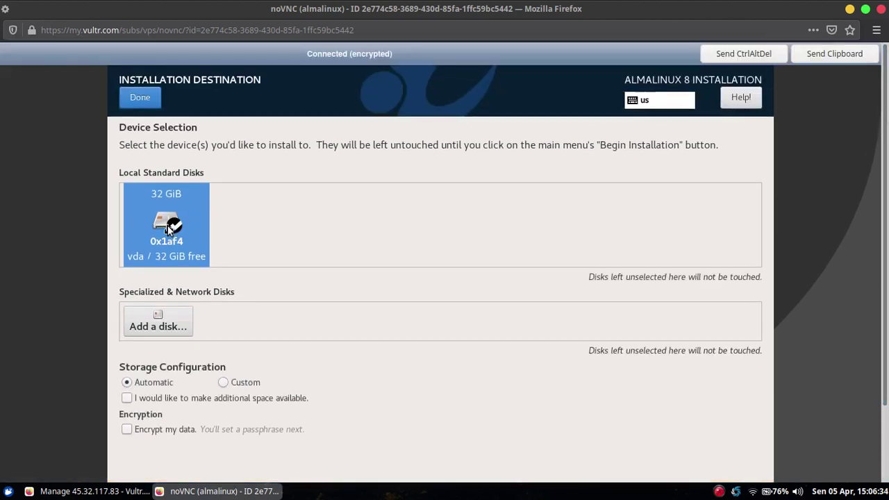
left_click(135, 99)
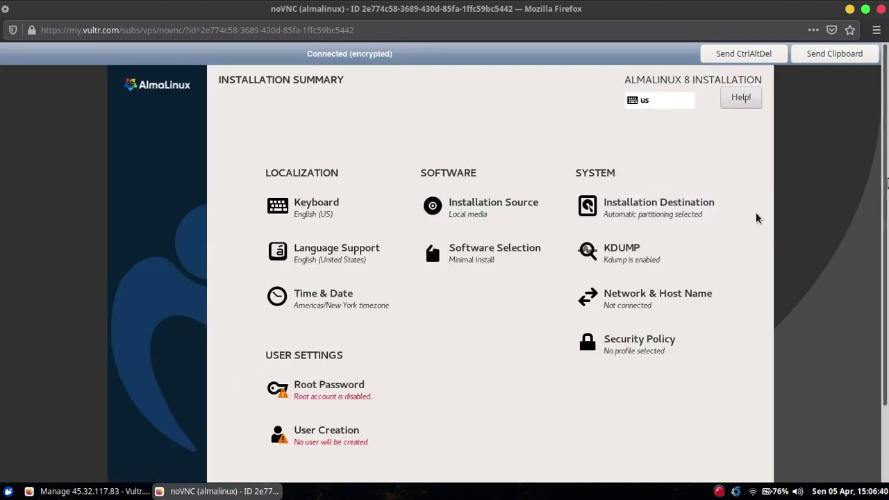
Enter and confirm the root password, accepting the weak-password warning.
scroll(757, 218, "down", 3)
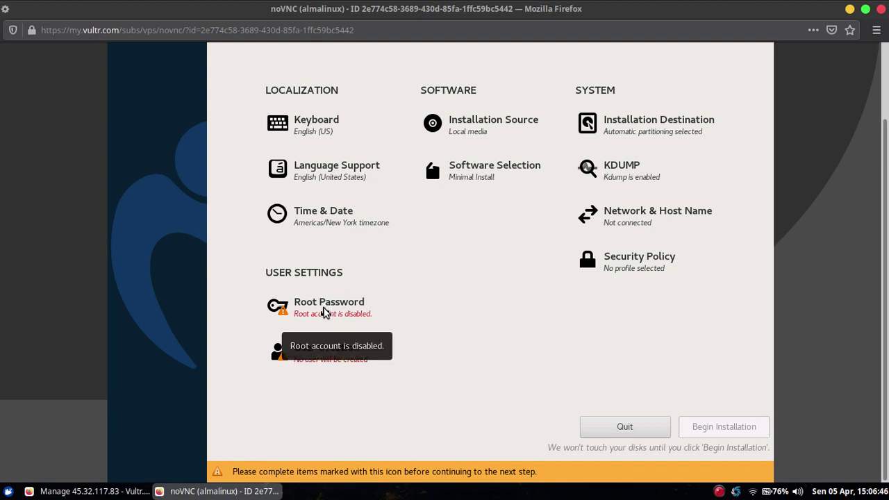
left_click(324, 311)
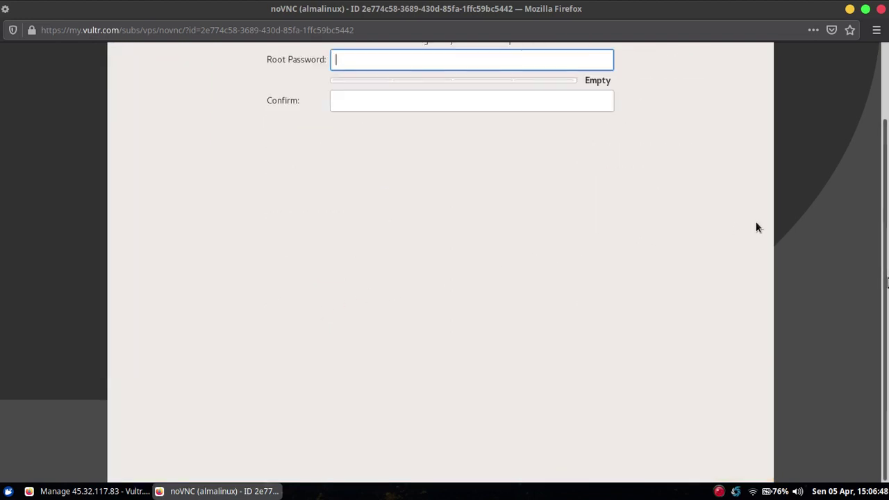
scroll(756, 278, "up", 3)
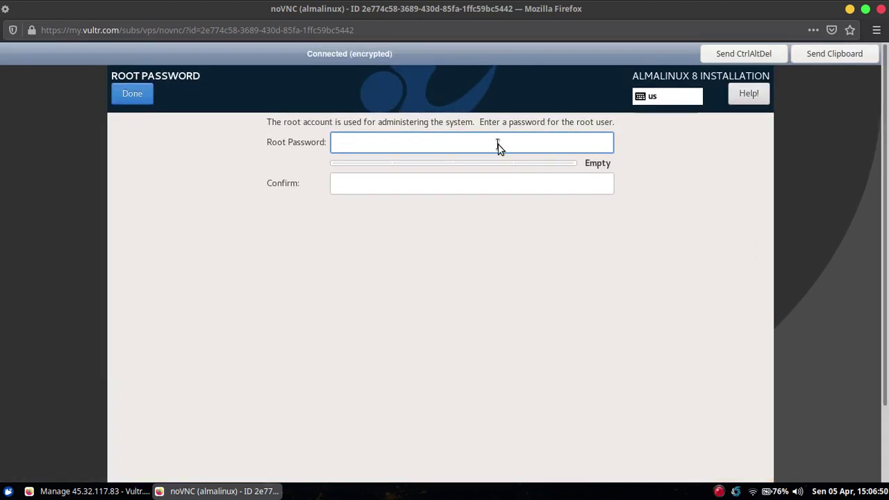
type("•••••••")
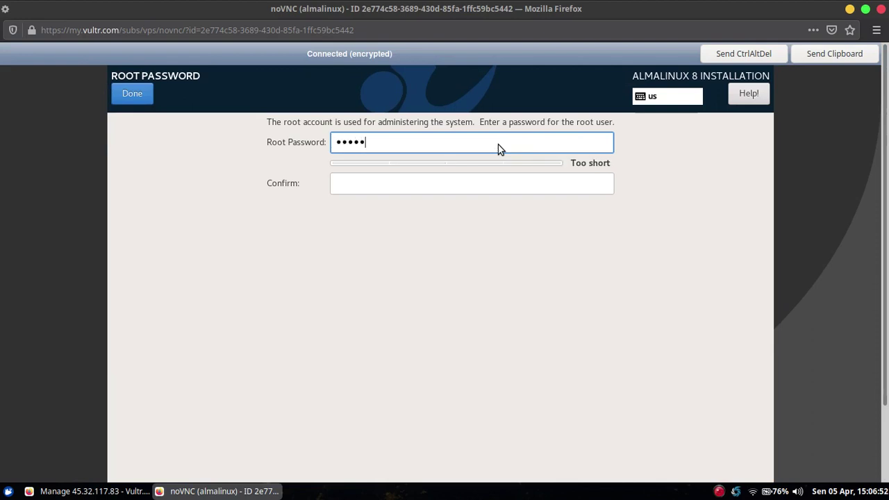
left_click(474, 183)
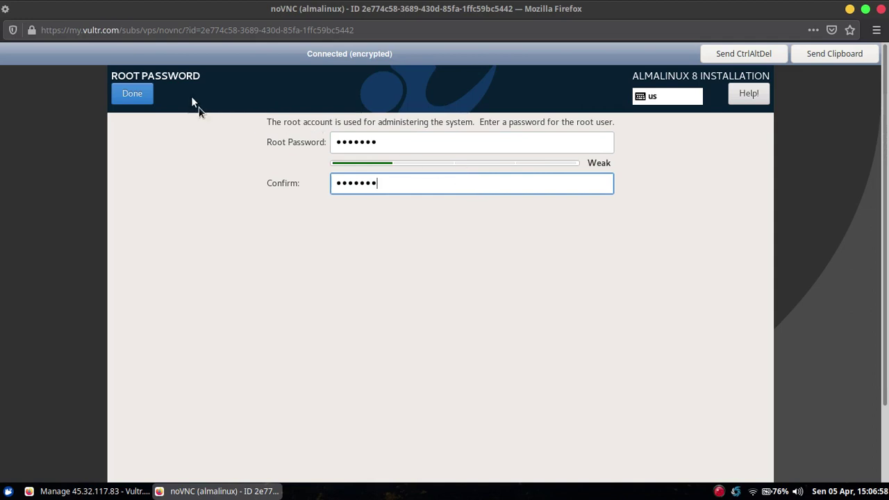
left_click(136, 91)
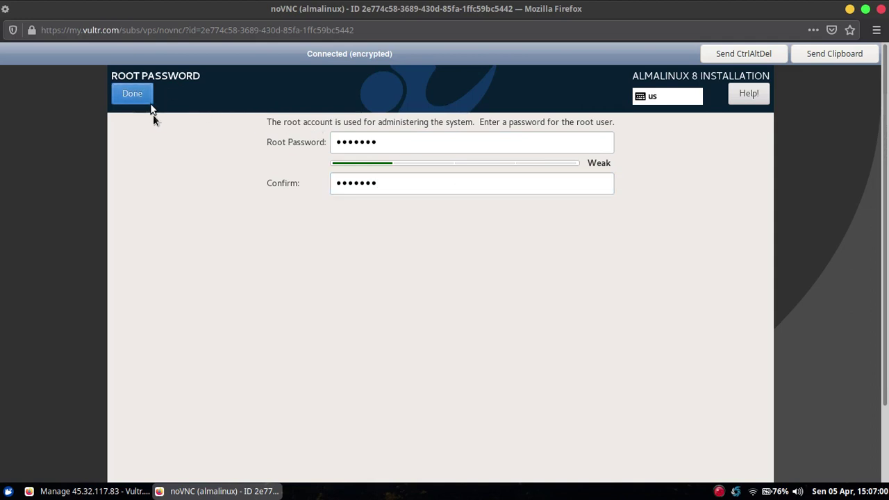
left_click(141, 96)
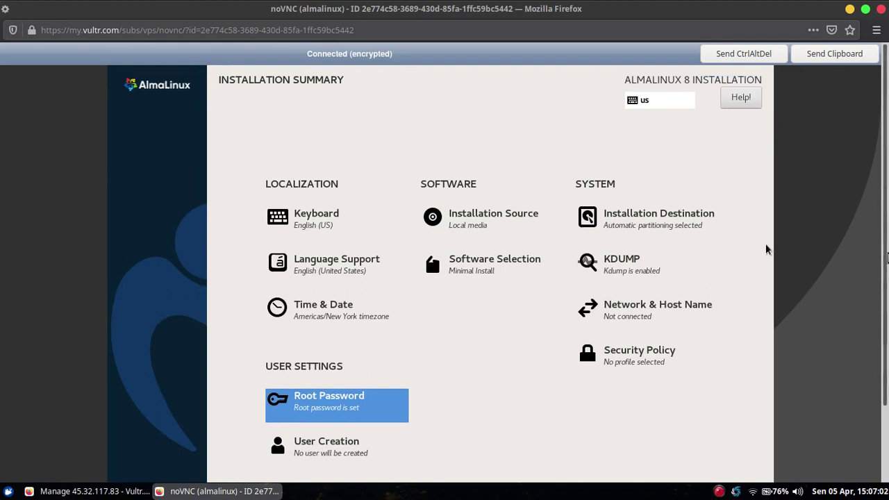
scroll(767, 249, "down", 3)
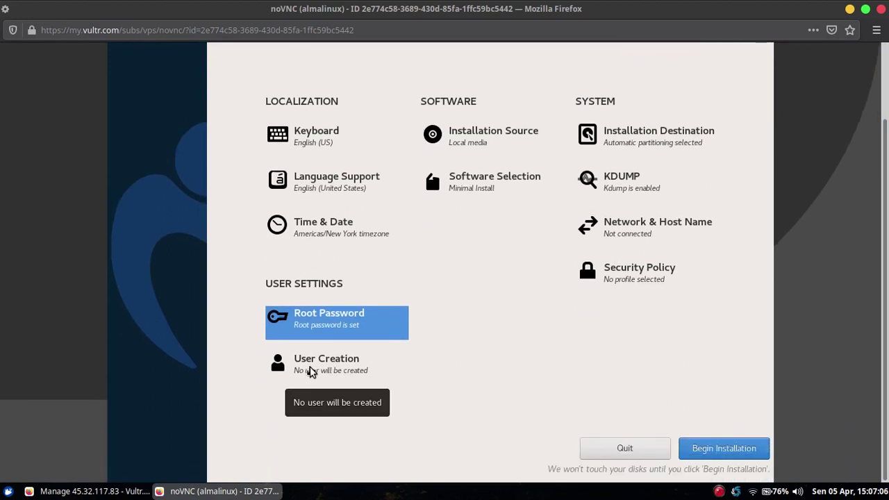
Enter the new user's full name and replace the suggested user name.
left_click(310, 372)
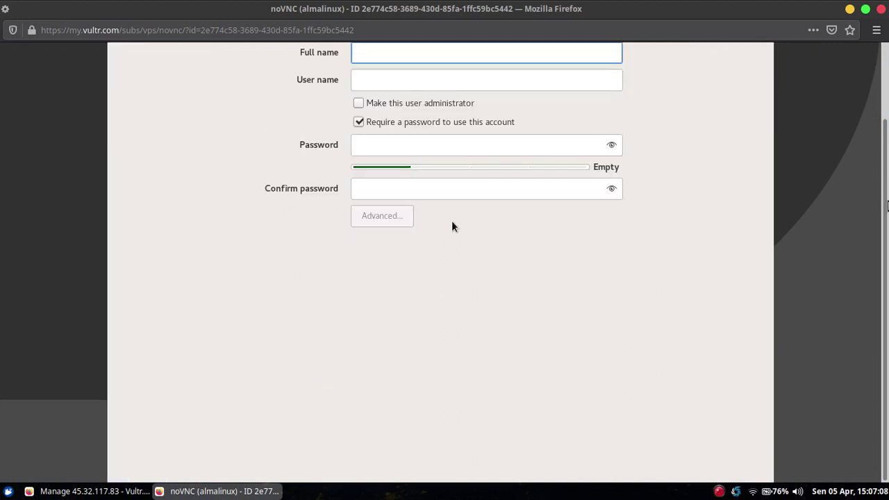
scroll(704, 175, "up", 3)
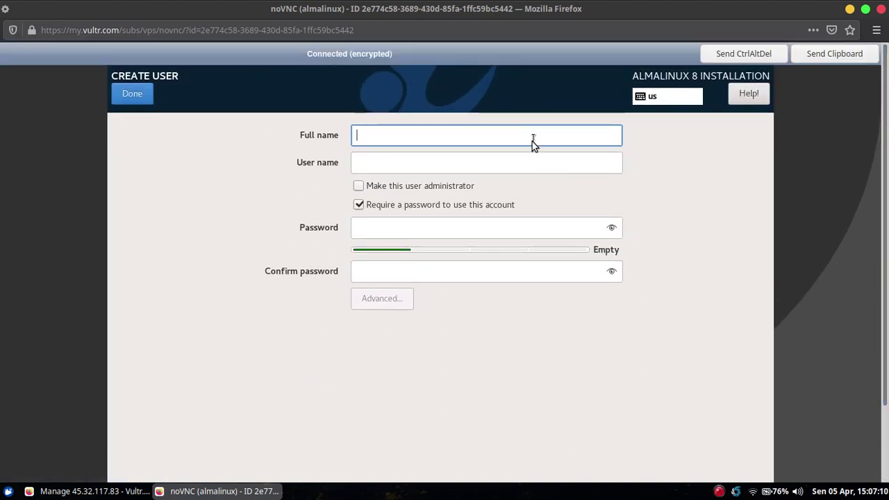
type("Musa Amin")
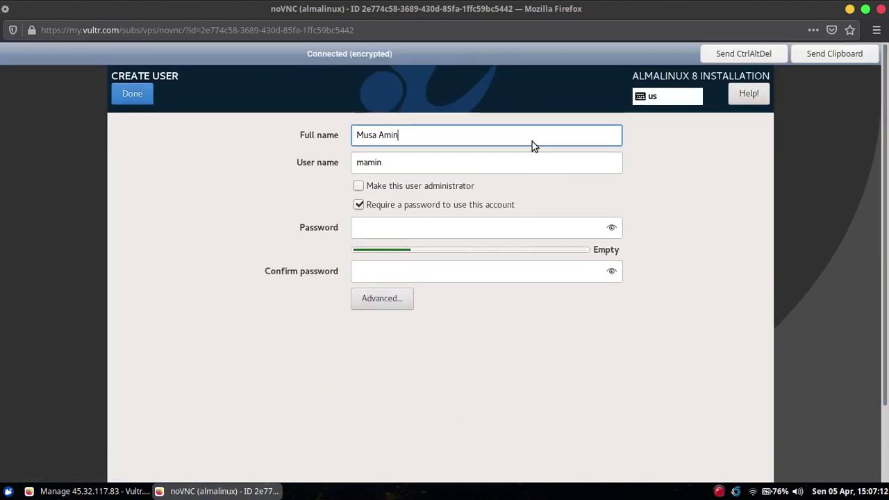
left_click(555, 161)
key("ctrl+a")
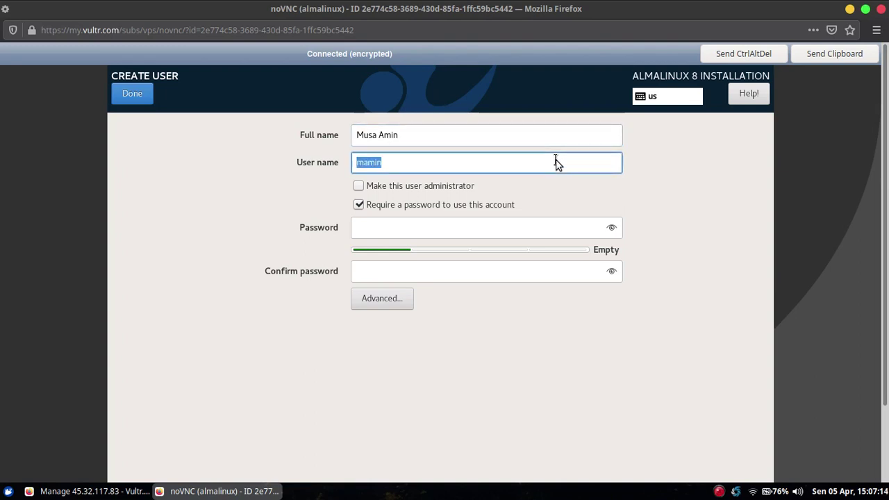
type("musa")
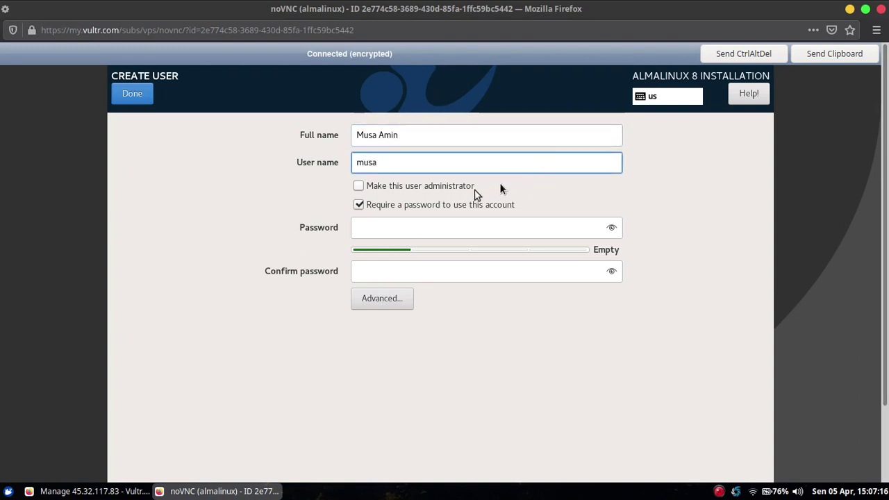
Make the user an administrator and set its password, accepting the weak-password warning.
left_click(428, 189)
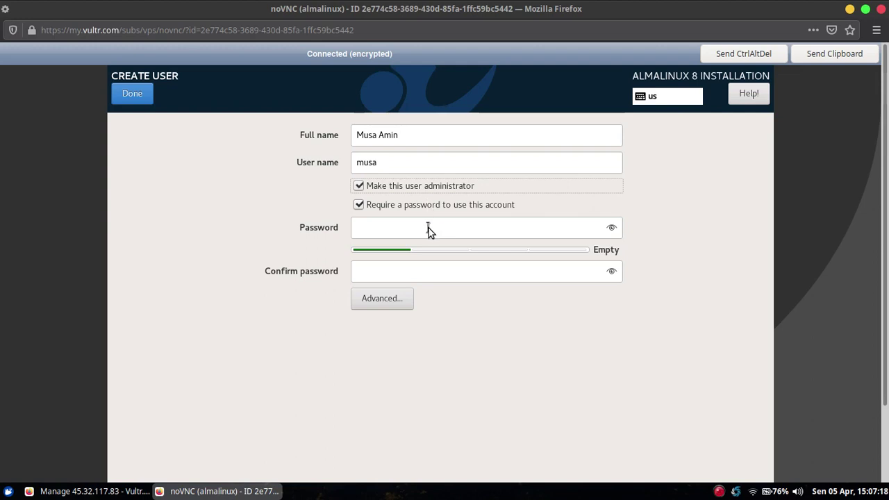
left_click(428, 228)
type("•••••••")
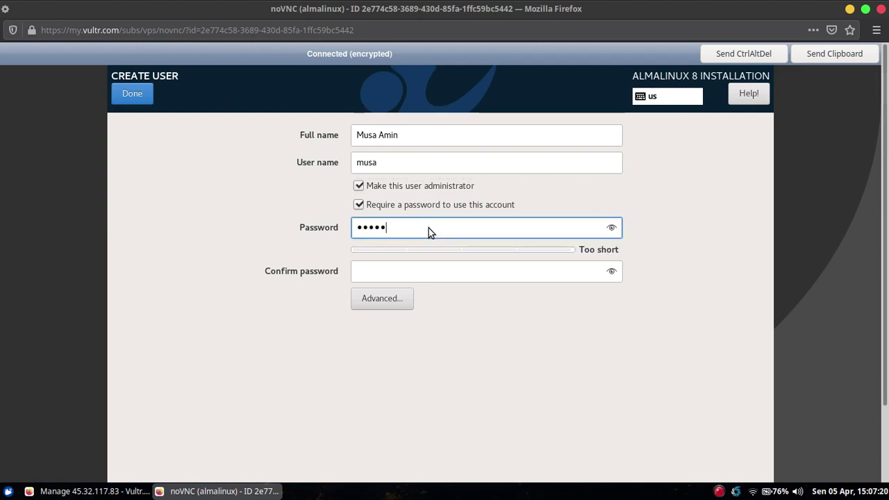
left_click(455, 269)
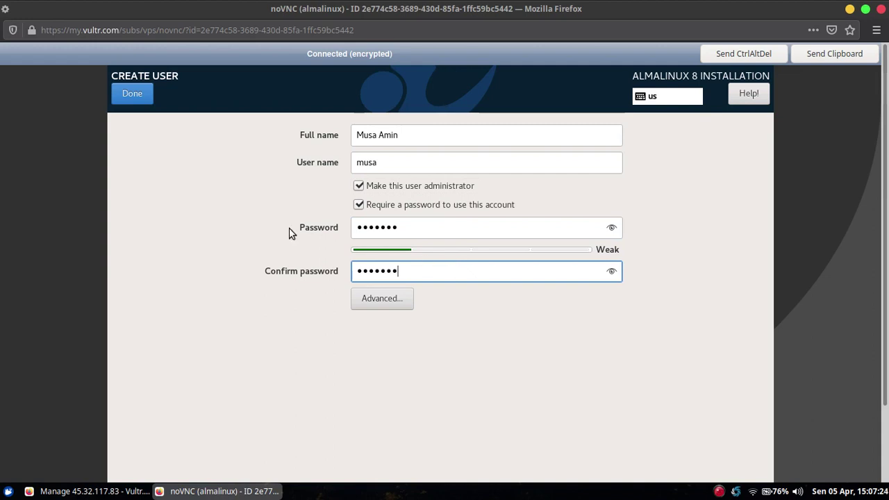
left_click(139, 94)
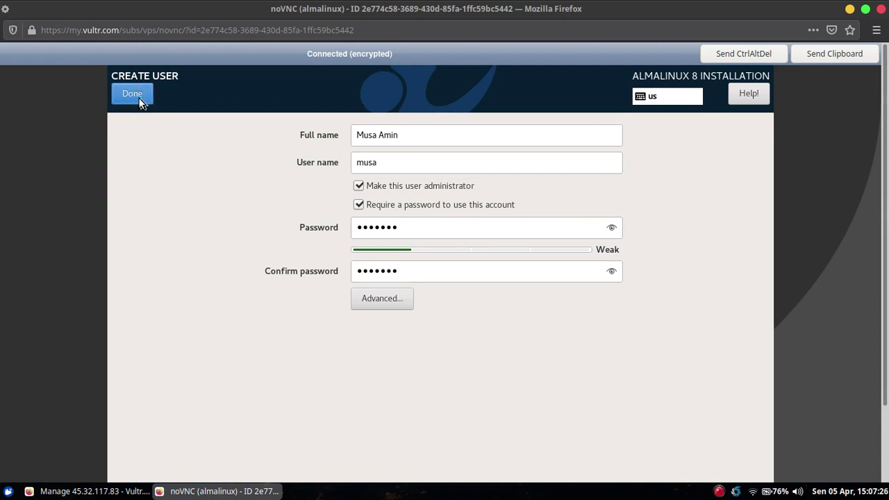
left_click(138, 98)
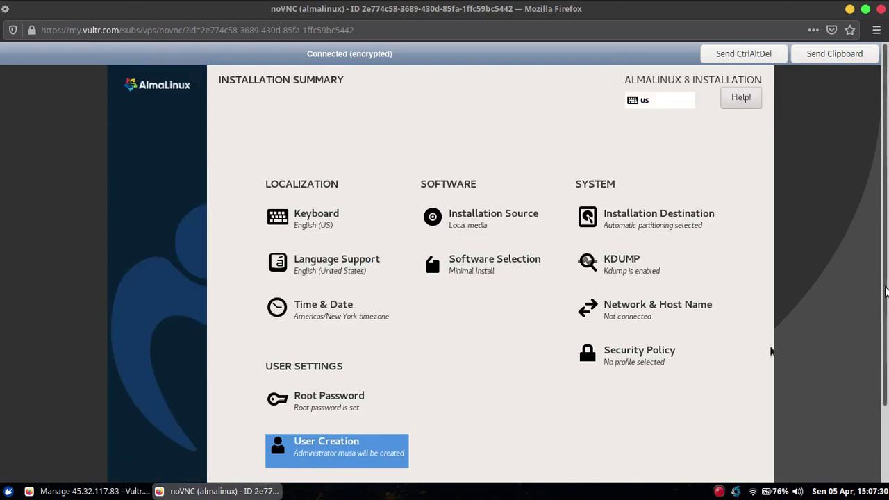
Scroll down the AlmaLinux Installation Summary and open the Time & Date settings.
left_click_drag(886, 292, 887, 366)
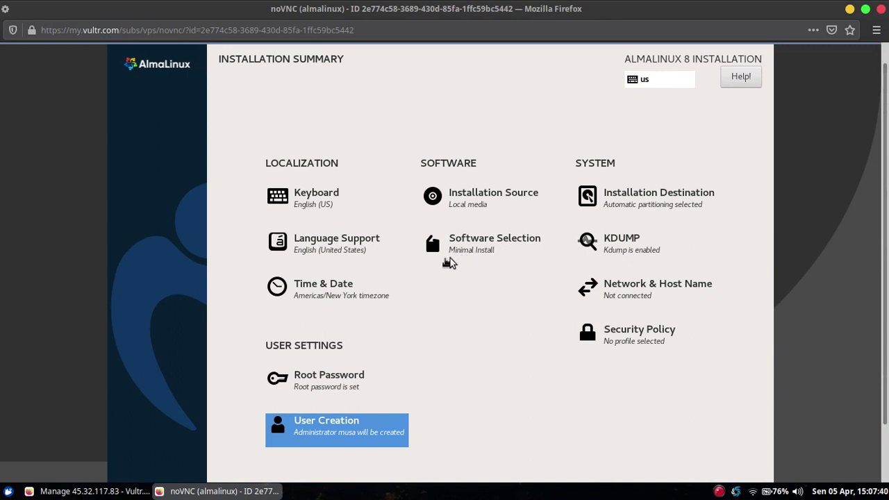
left_click_drag(887, 271, 887, 328)
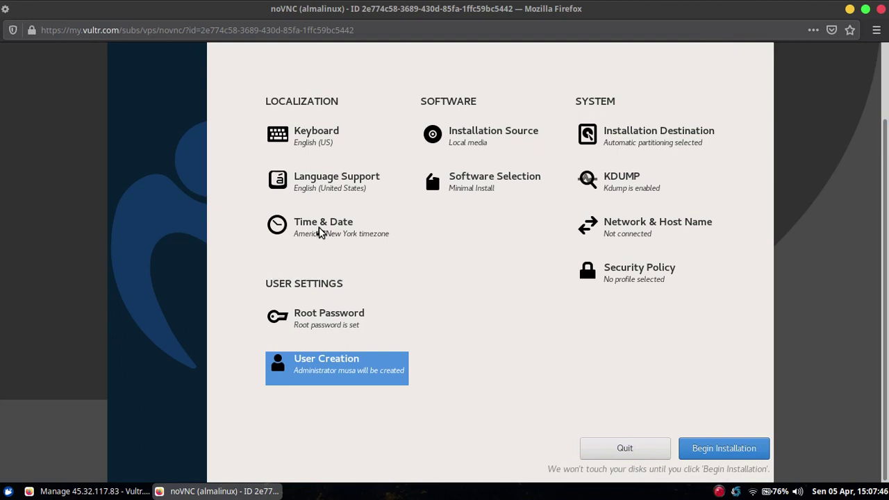
left_click(320, 232)
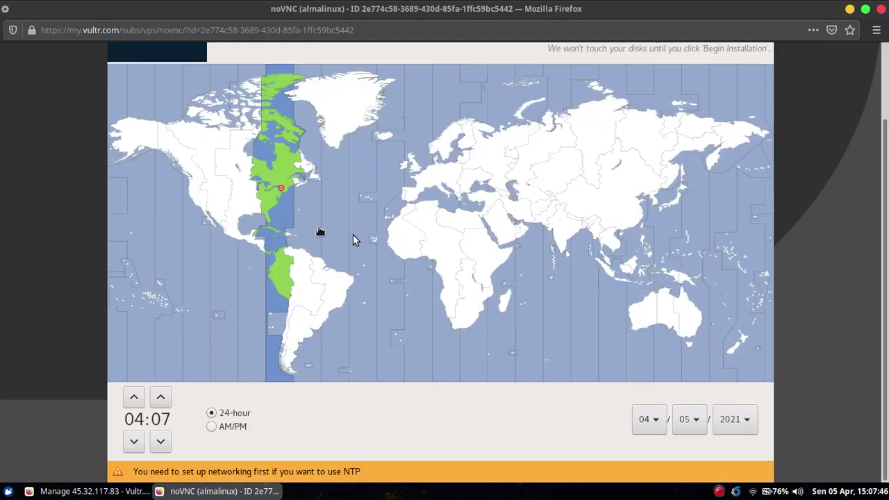
Select Jakarta on the timezone map so the zone reads Asia/Jakarta, then confirm with Done.
left_click(639, 282)
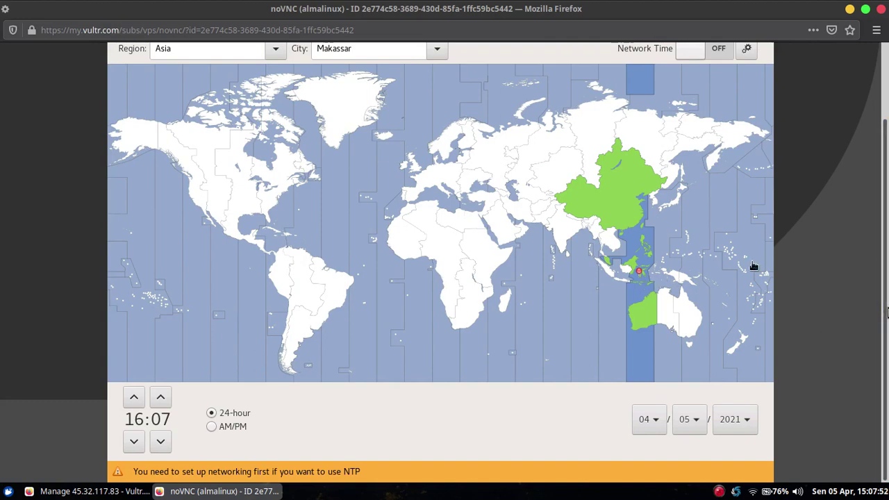
scroll(754, 266, "up", 1)
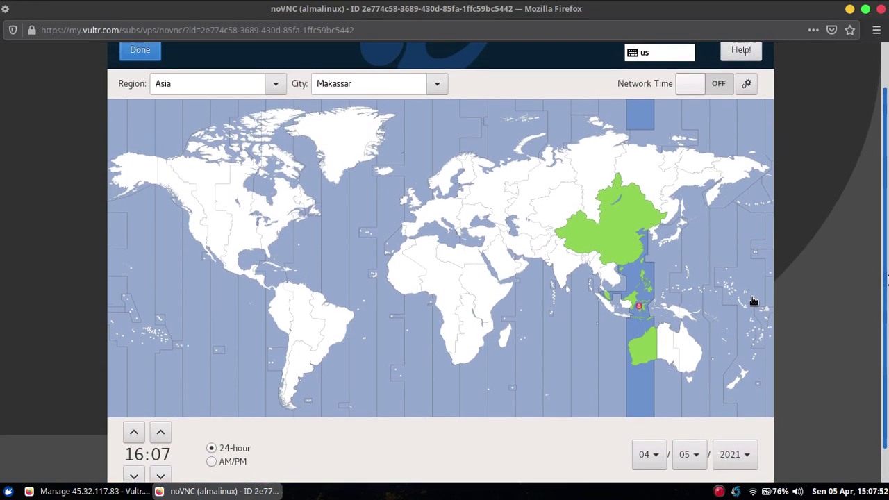
left_click(627, 318)
scroll(757, 301, "down", 1)
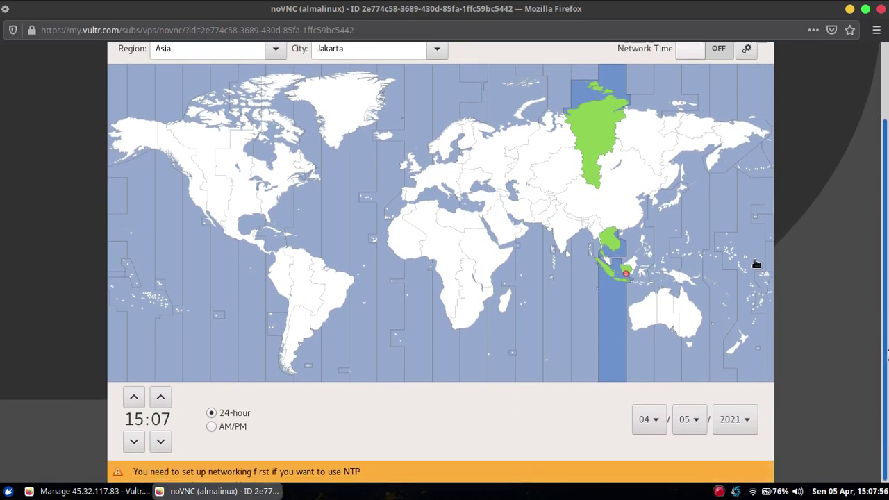
left_click_drag(887, 355, 888, 196)
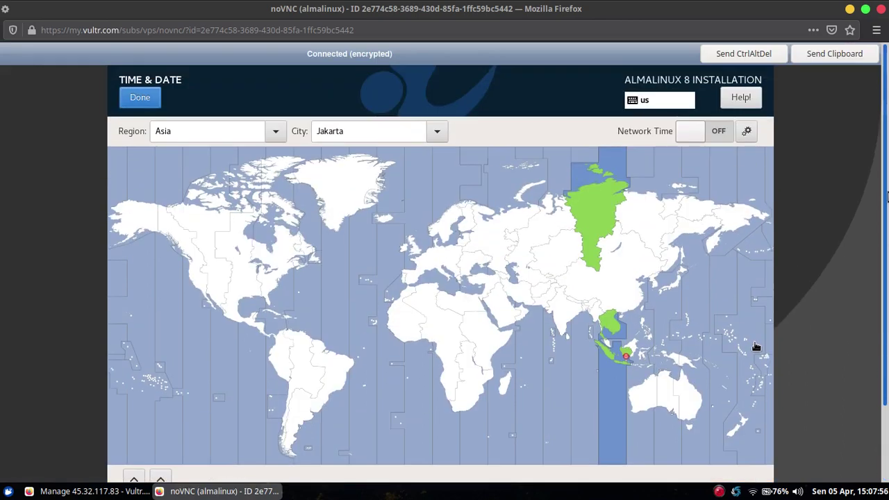
left_click(142, 98)
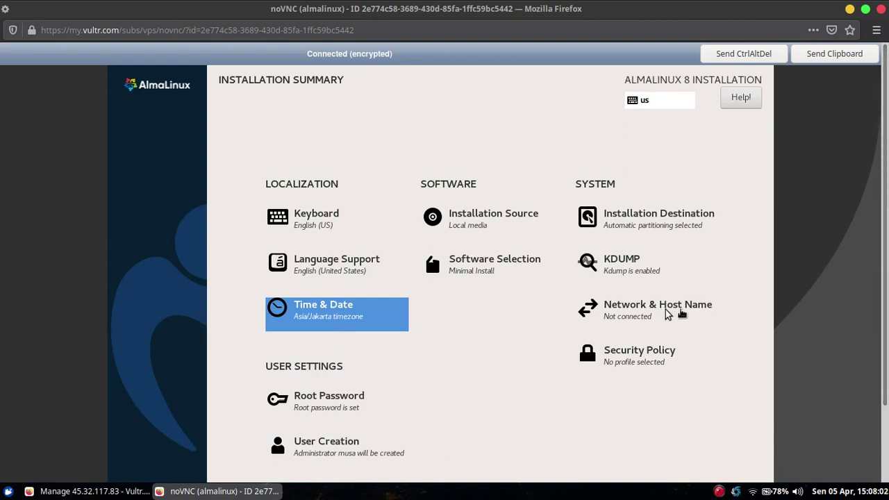
Apply almalinux as the host name in Network & Host Name and return to the summary.
left_click(642, 313)
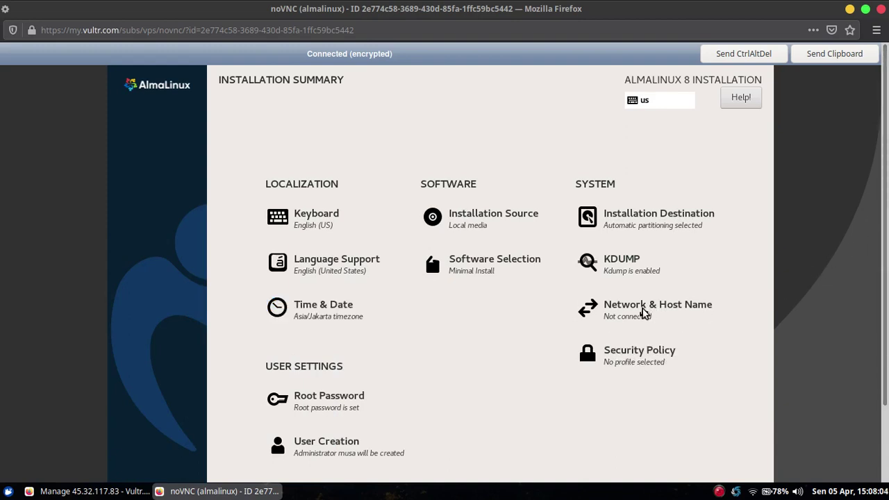
scroll(767, 291, "down", 2)
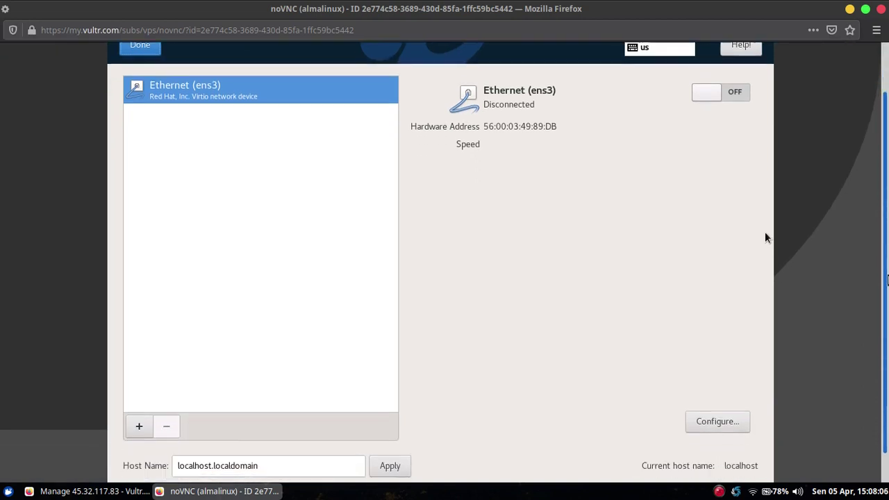
triple_click(289, 438)
type("al")
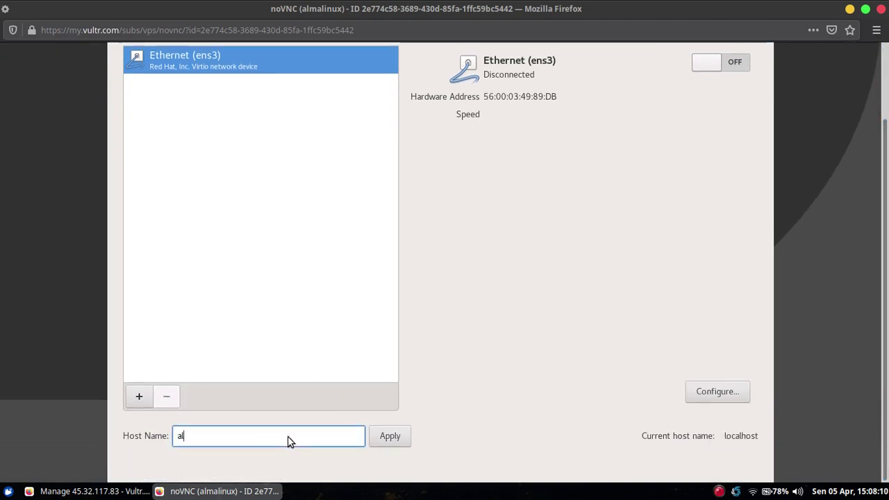
type("malinux")
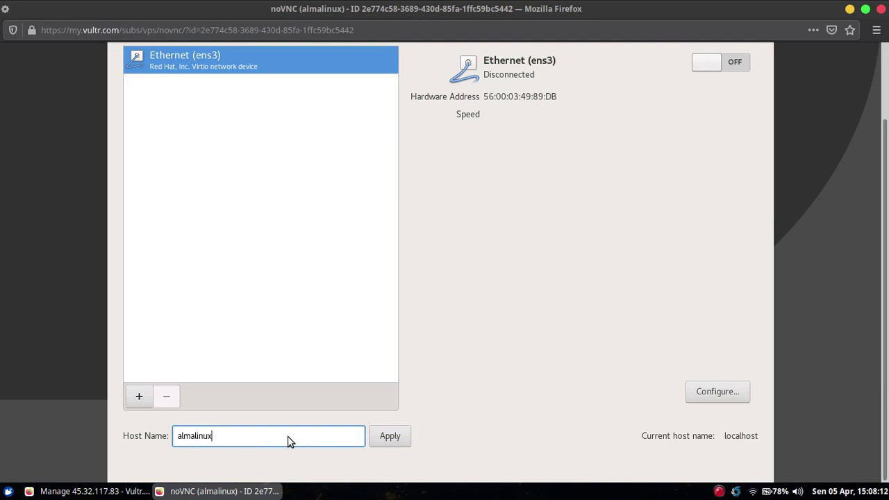
left_click(390, 438)
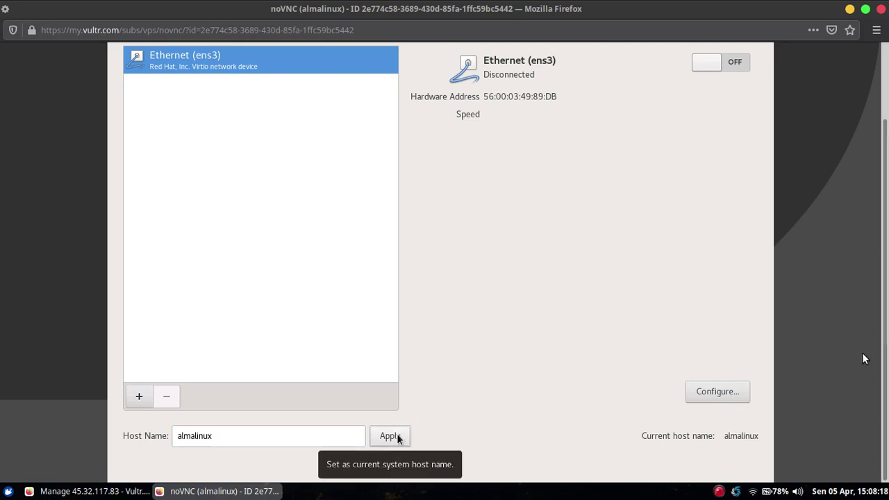
scroll(669, 459, "up", 3)
left_click(141, 98)
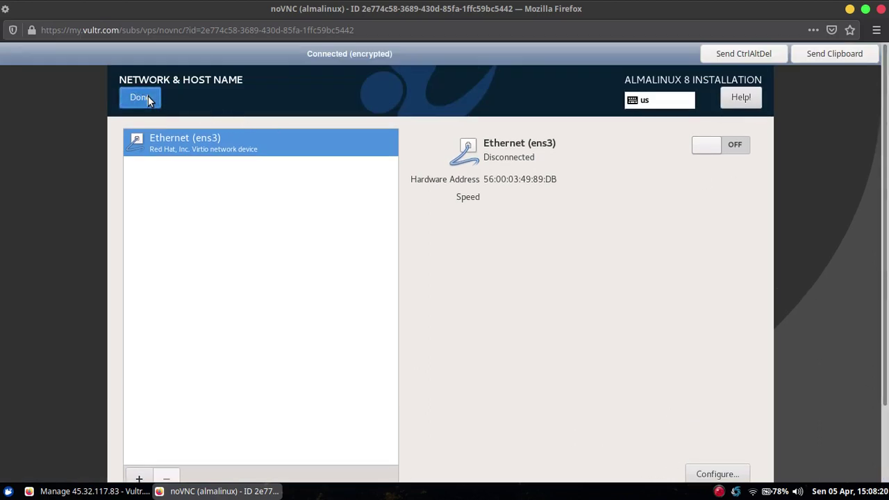
scroll(887, 203, "down", 2)
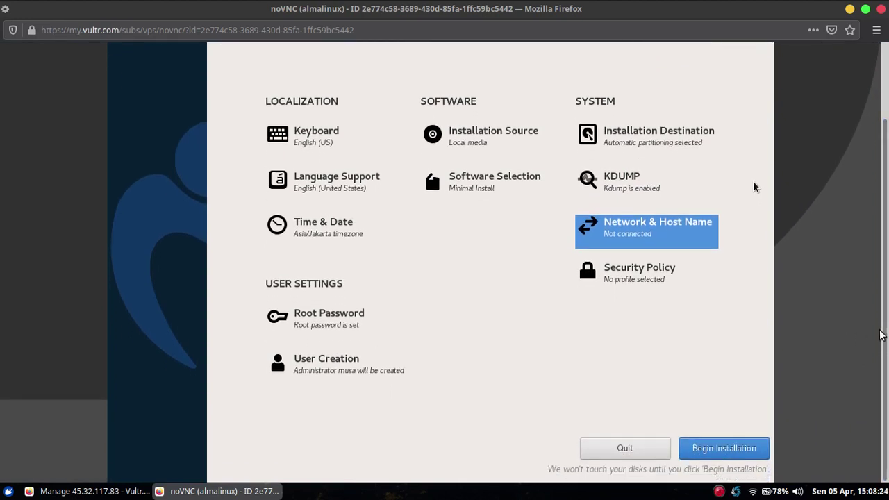
Begin the AlmaLinux installation and reboot the system once it reports Complete.
left_click(749, 453)
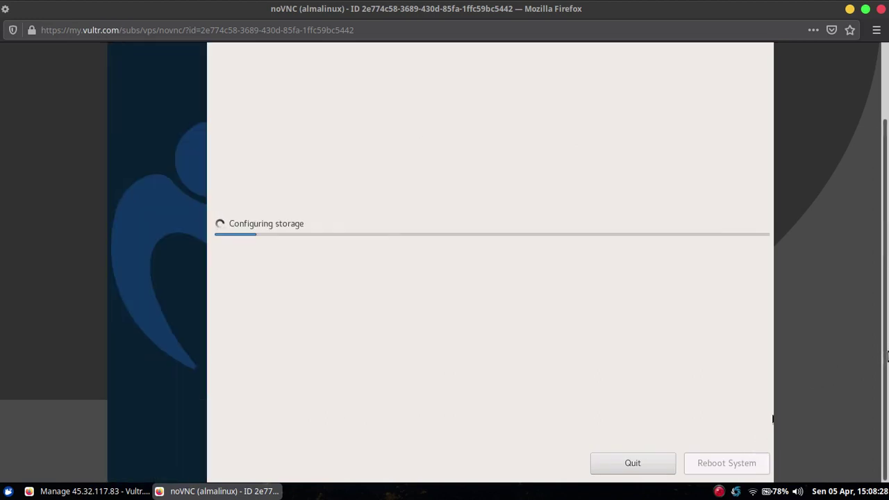
left_click_drag(887, 356, 887, 270)
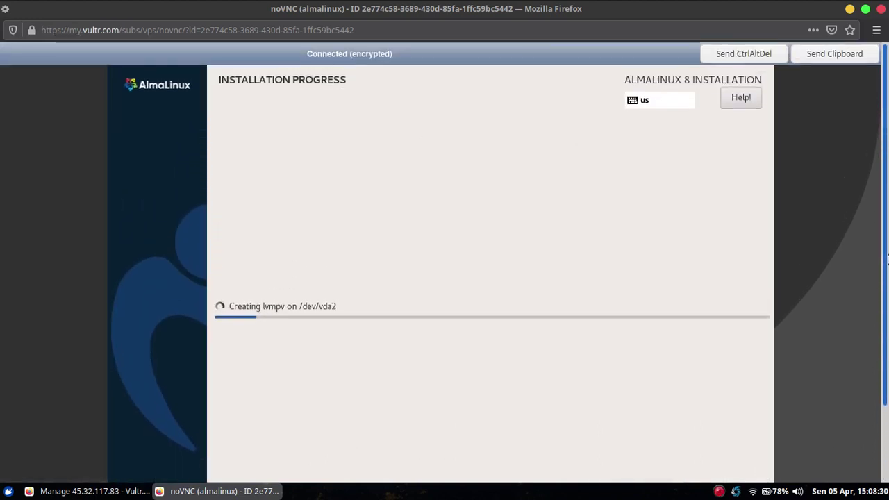
left_click_drag(887, 260, 887, 360)
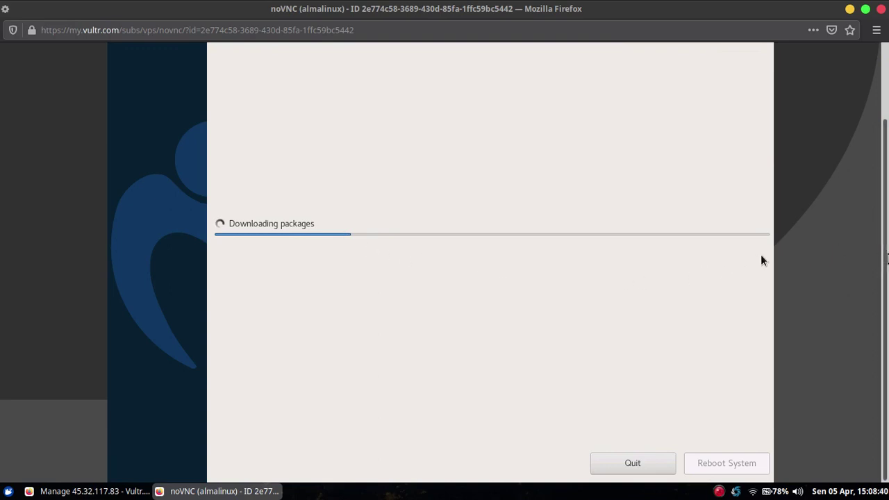
scroll(887, 271, "up", 1)
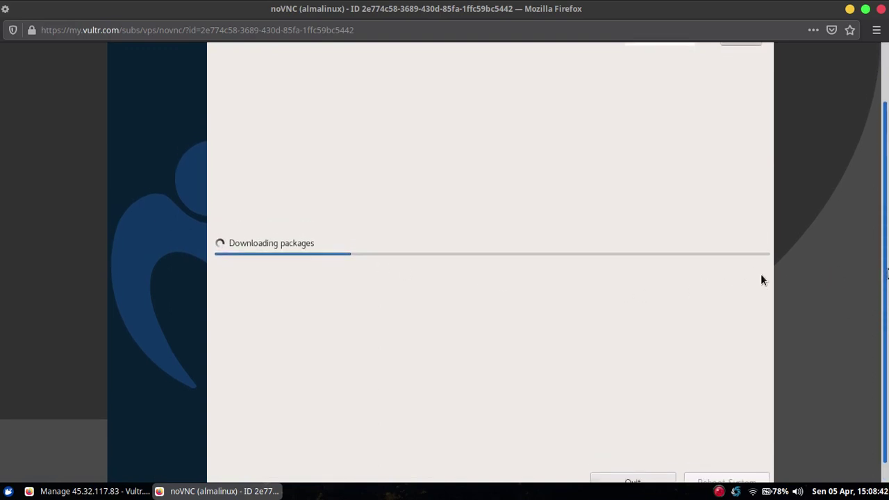
scroll(888, 273, "up", 1)
scroll(887, 312, "down", 2)
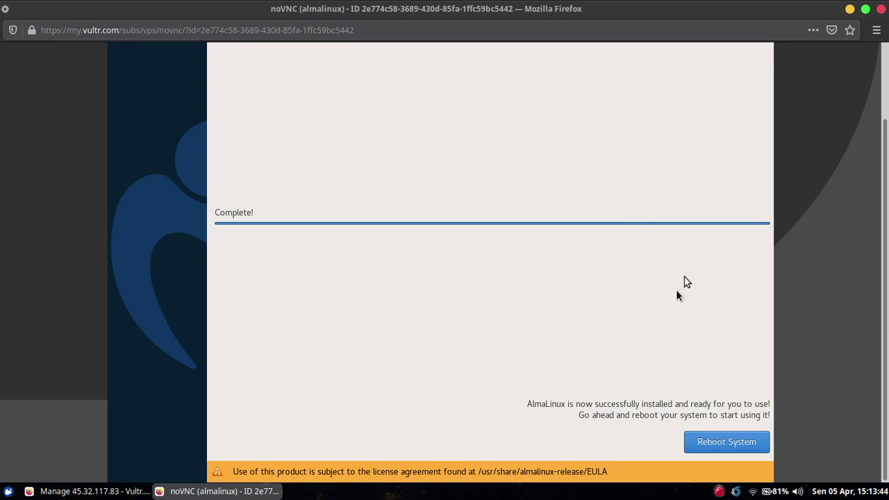
left_click(738, 451)
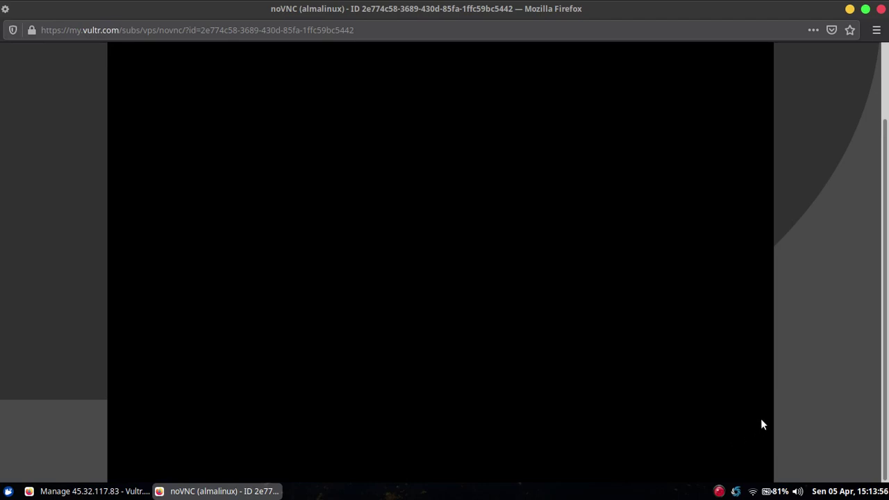
scroll(888, 279, "up", 2)
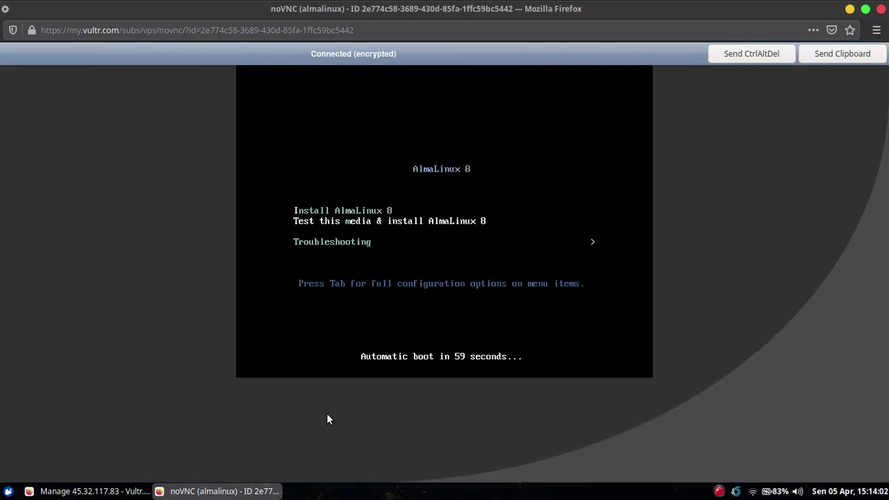
Close the noVNC console window and remove the attached AlmaLinux ISO, confirming the removal.
right_click(206, 491)
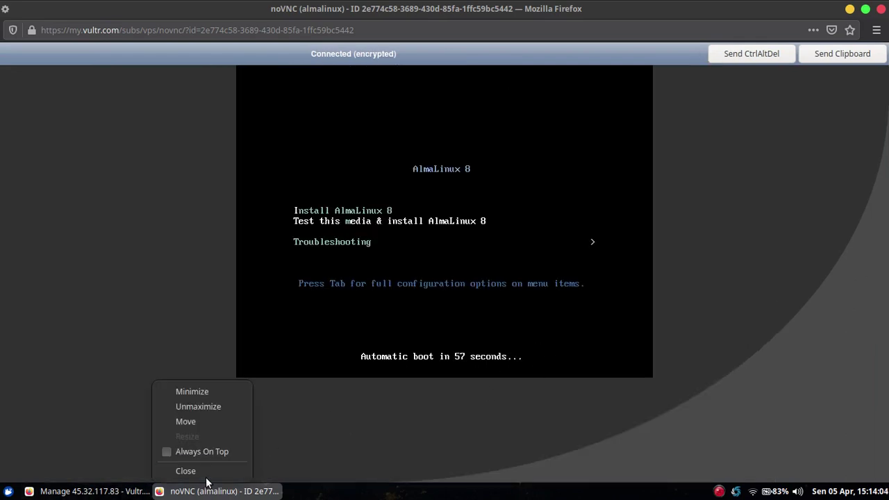
left_click(206, 475)
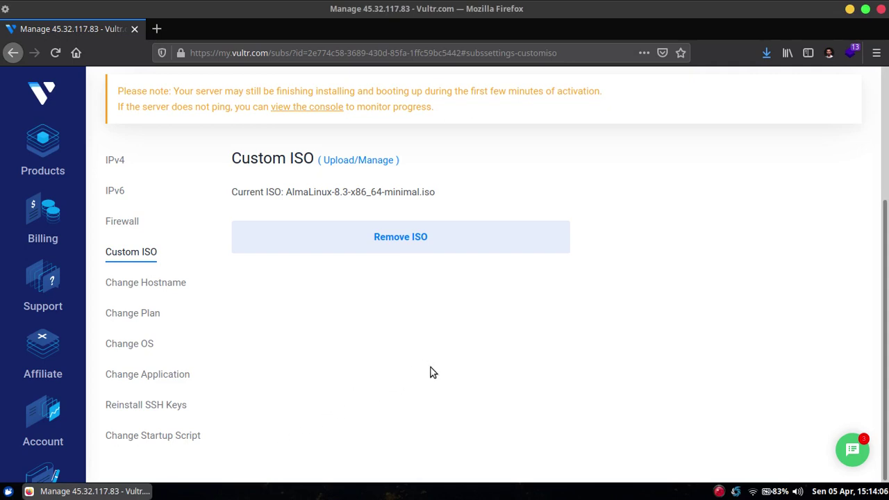
scroll(882, 373, "up", 1)
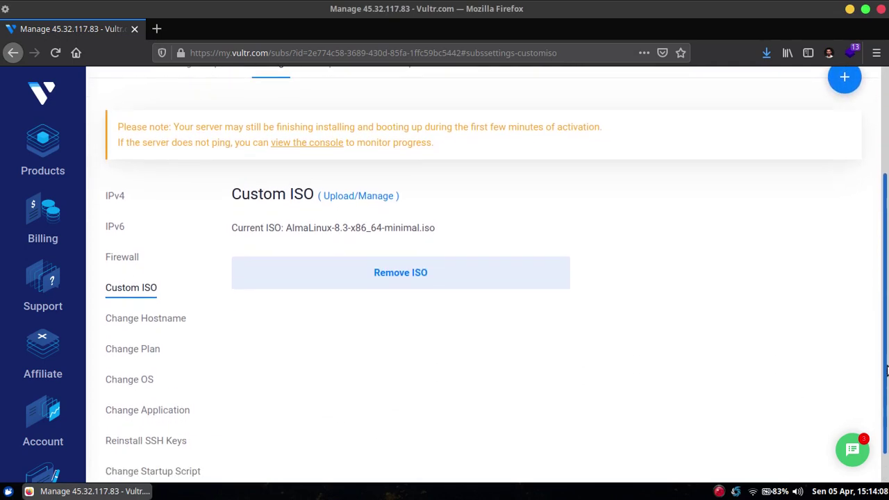
left_click(369, 284)
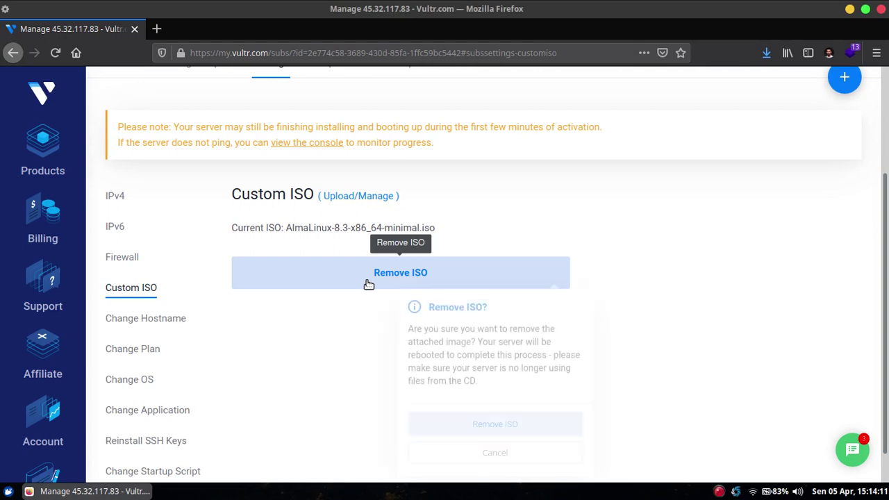
left_click(487, 438)
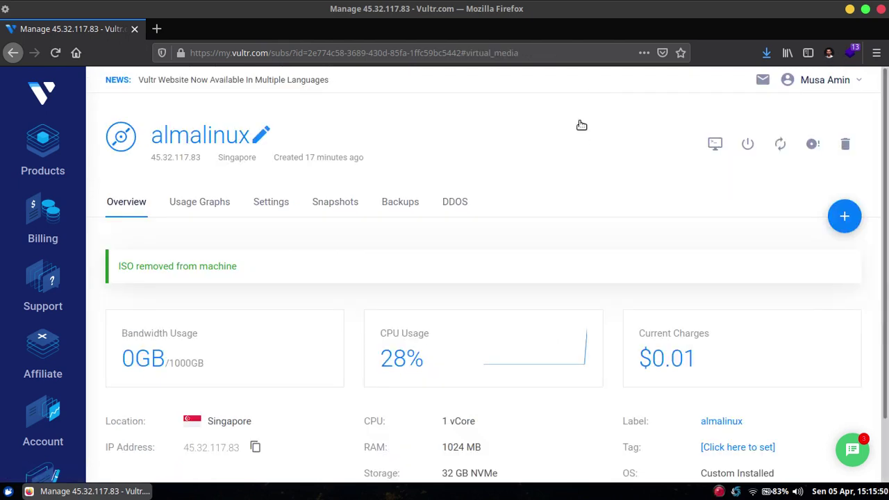
Open the server's web console maximized and log in as root.
left_click(713, 143)
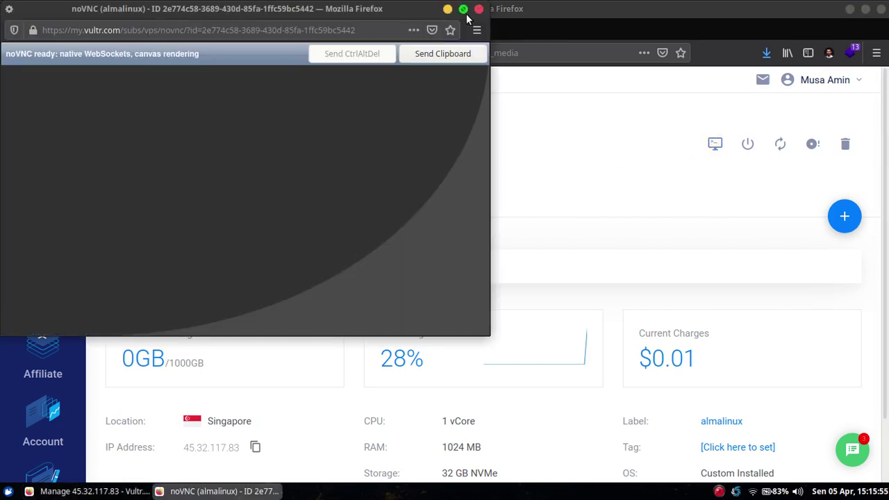
left_click(464, 10)
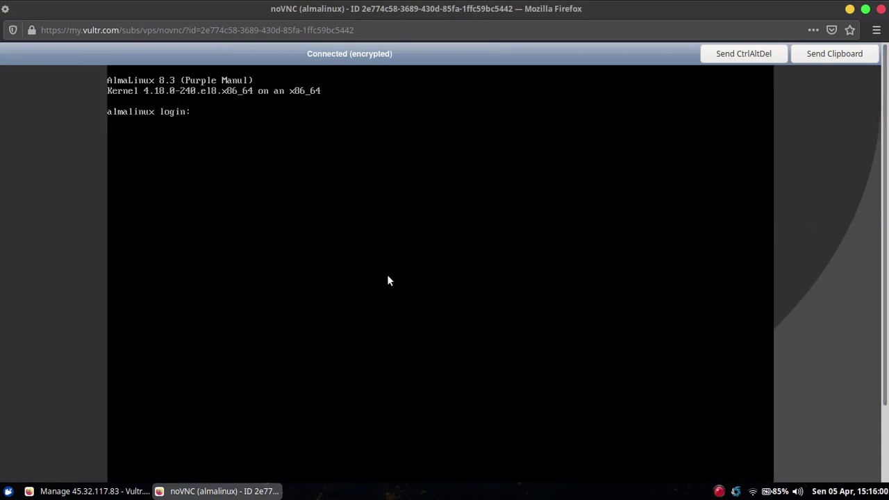
type("root")
key("Return")
key("Return")
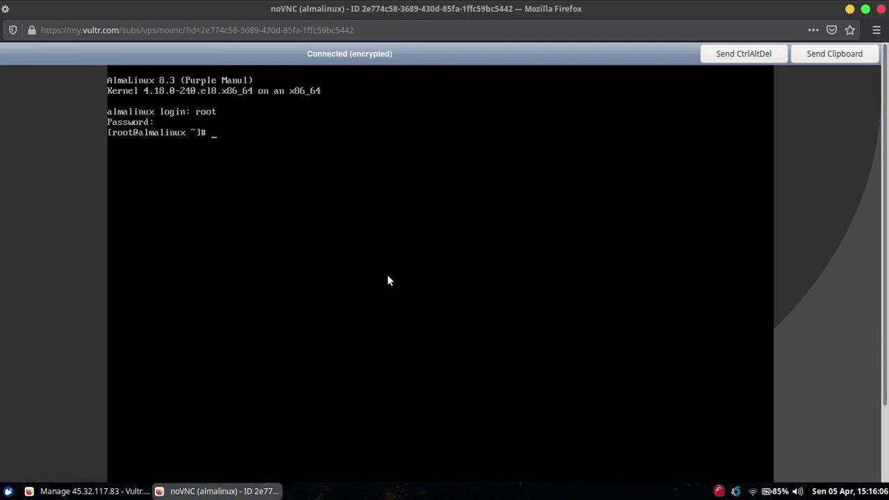
Clear the screen and run hostnamectl to show the hostname and system details.
key("ctrl+l")
type("hostnamectl")
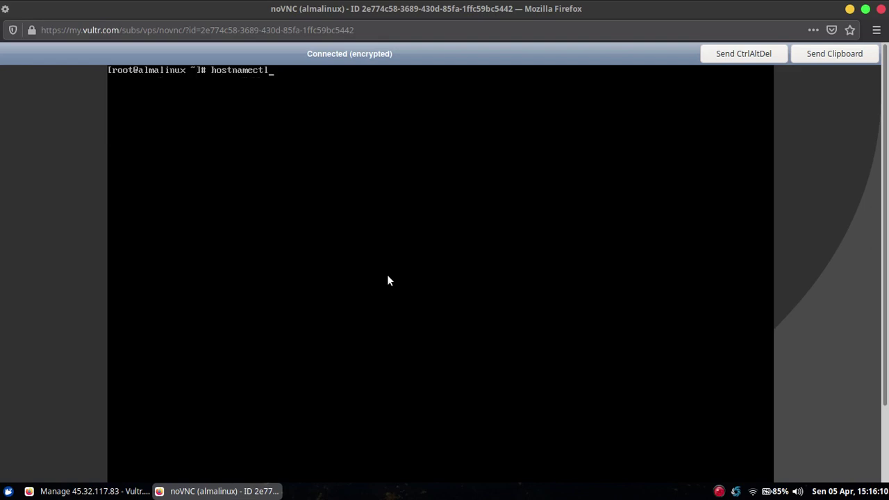
key("Return")
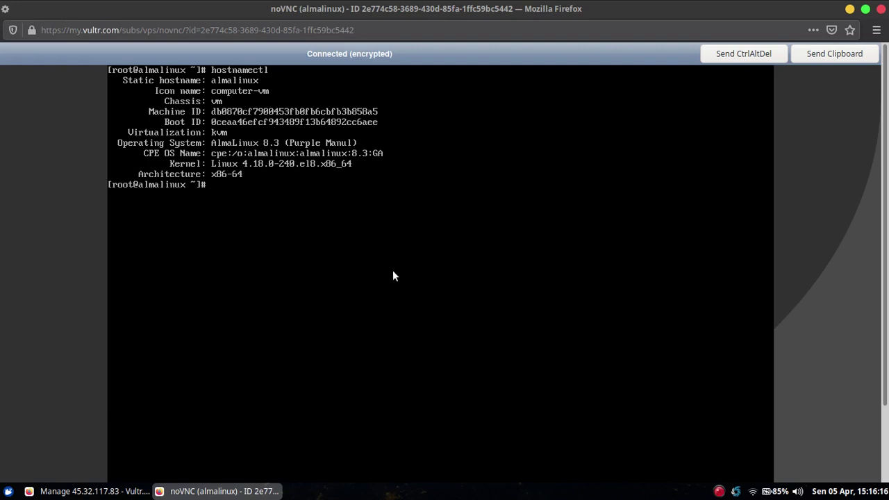
Test connectivity with ping google.com, then run dhclient to obtain a network address.
type("p")
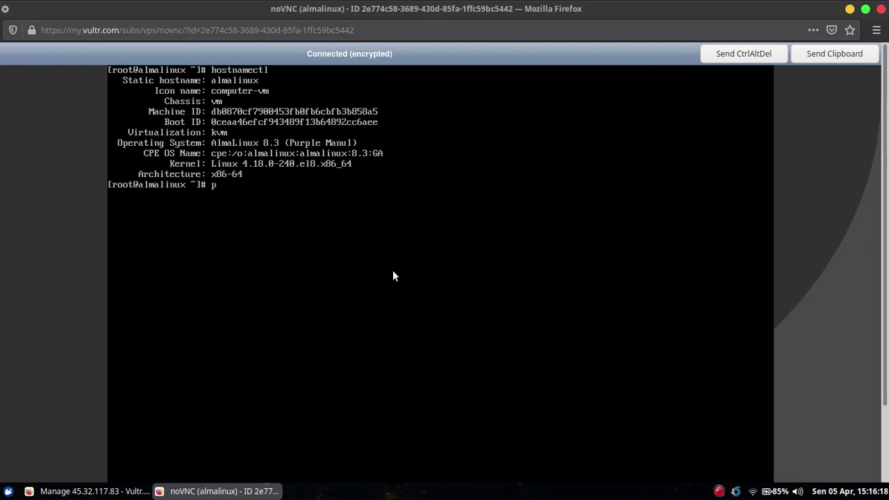
type("ing google.com")
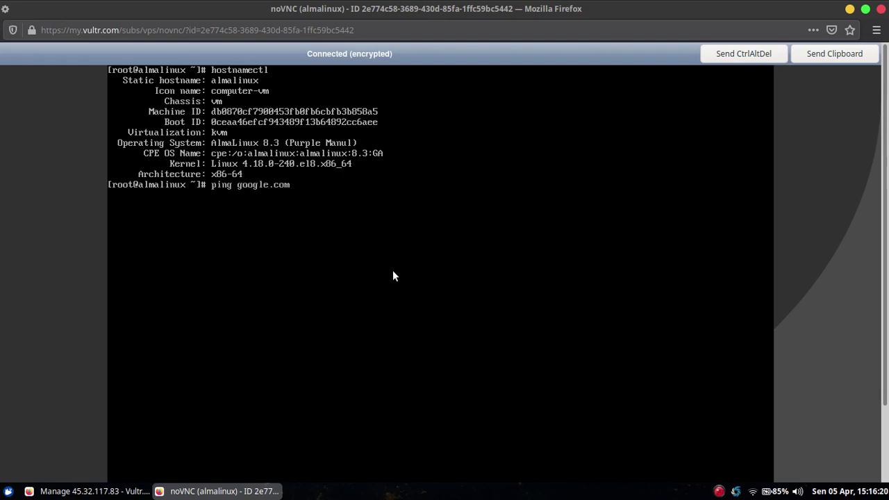
key("Return")
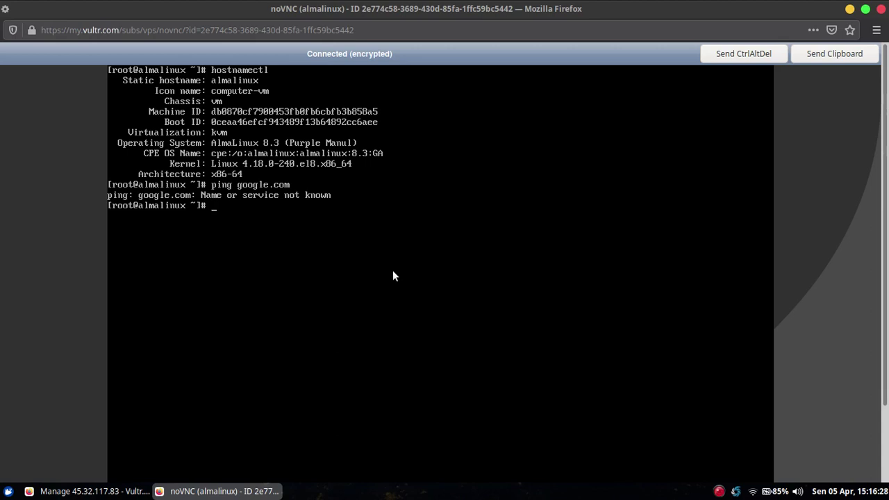
type("dhclient")
key("Return")
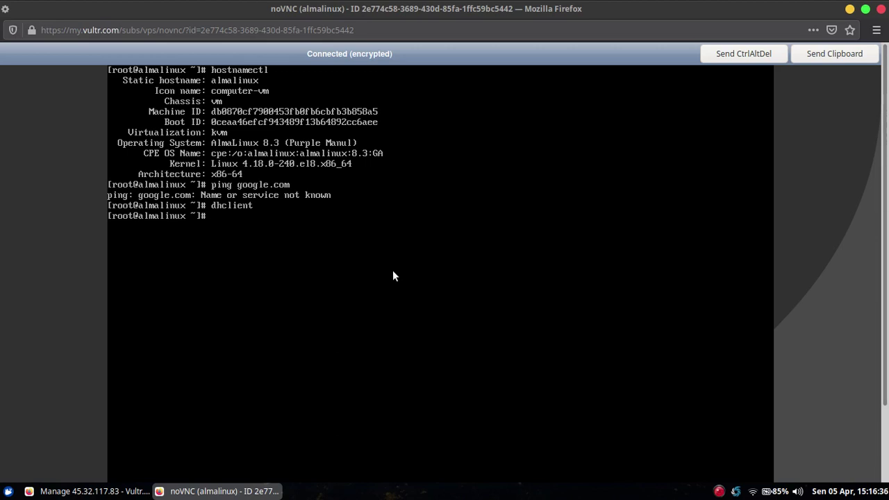
Rerun ping google.com to confirm 0% loss, stop it, clear the screen, and enter dnf update.
key("Up")
key("Up")
key("Return")
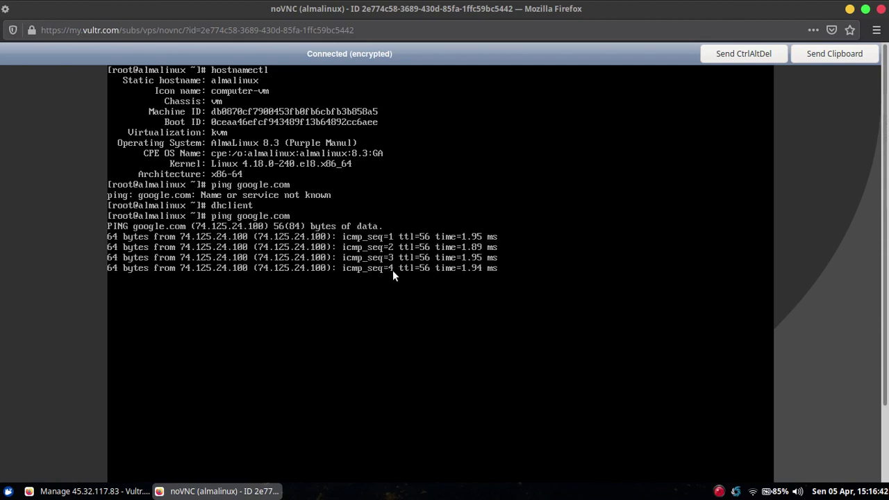
key("ctrl+l")
key("ctrl+c")
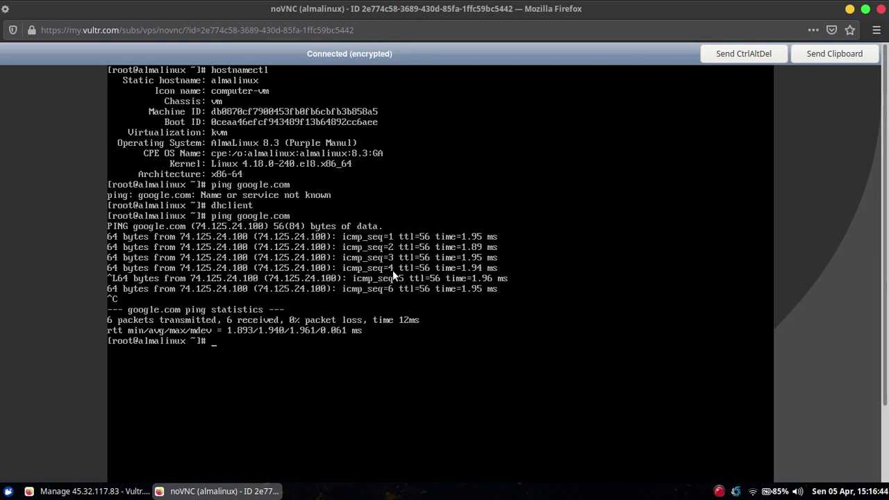
key("ctrl+l")
type("dnf")
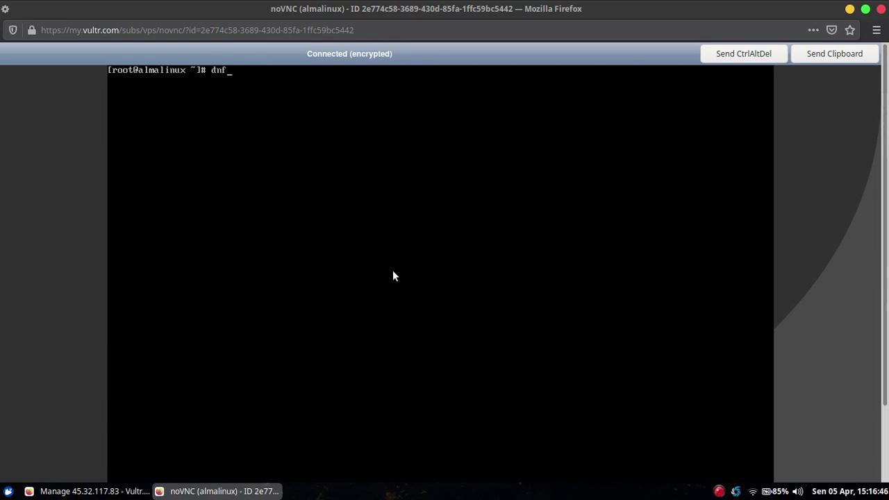
type(" update")
Run dnf update and approve with y to install 3 and upgrade 5 packages.
key("Return")
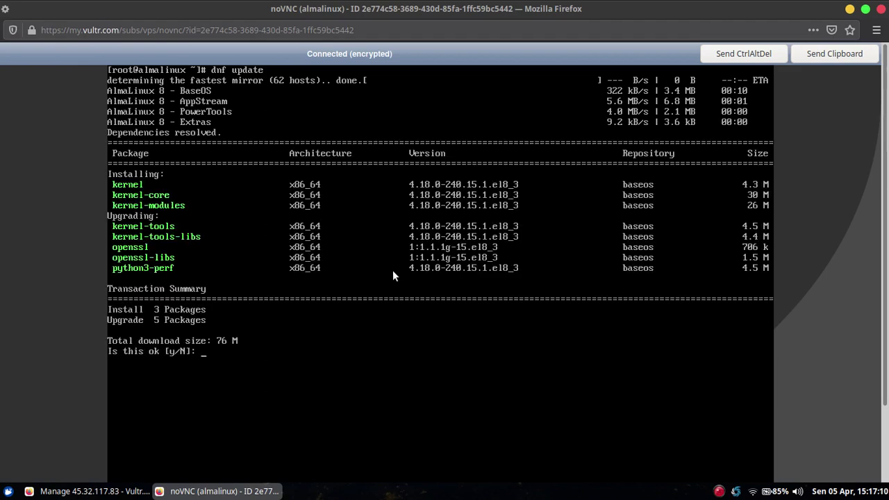
type("y")
key("Return")
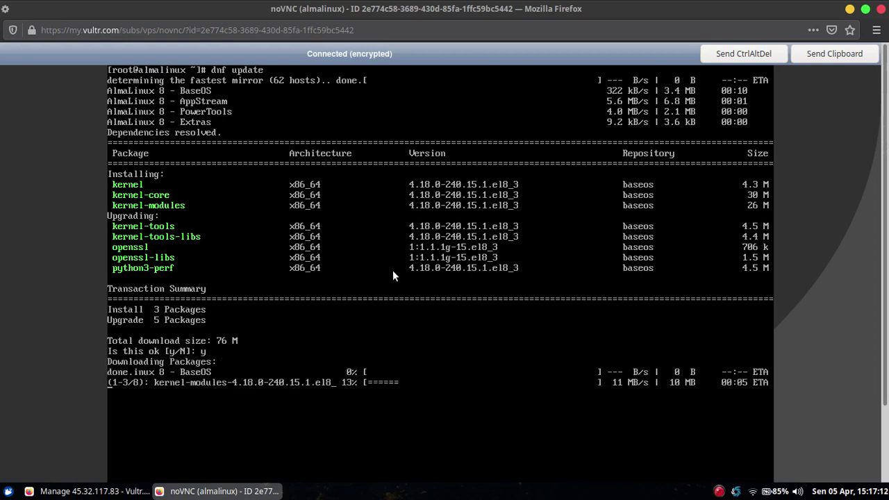